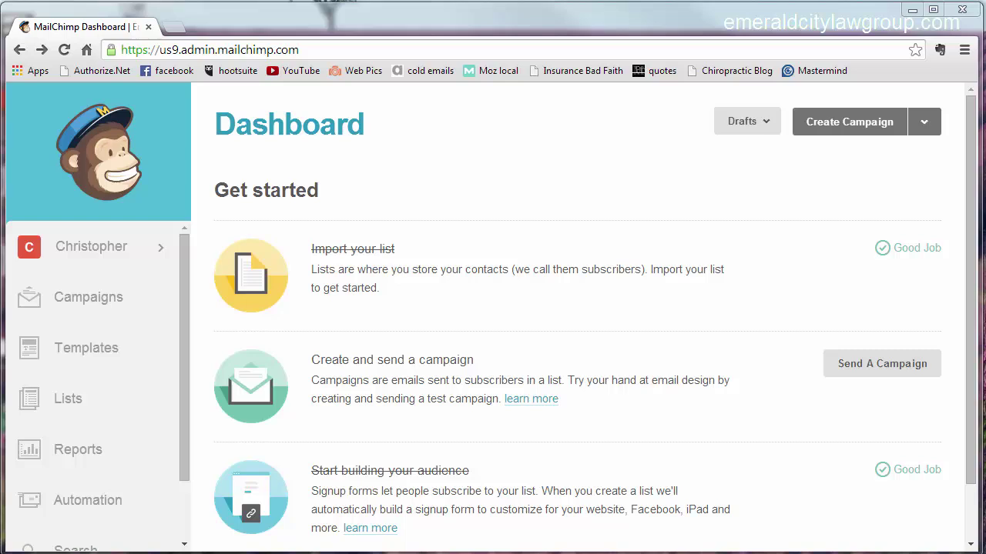
Step: Create an automation workflow for the ECLG Network list using the Custom workflow type
drag(978, 446, 983, 449)
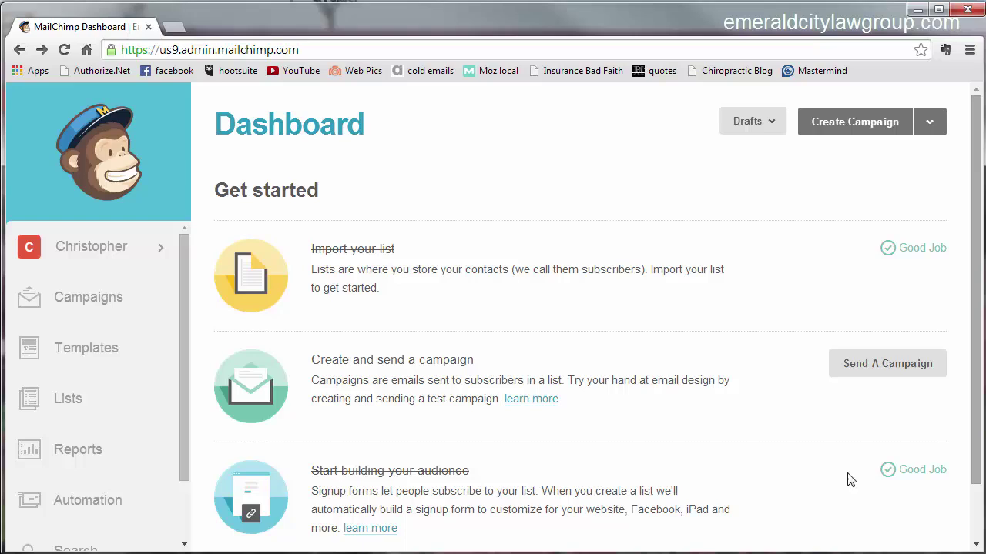
click(88, 500)
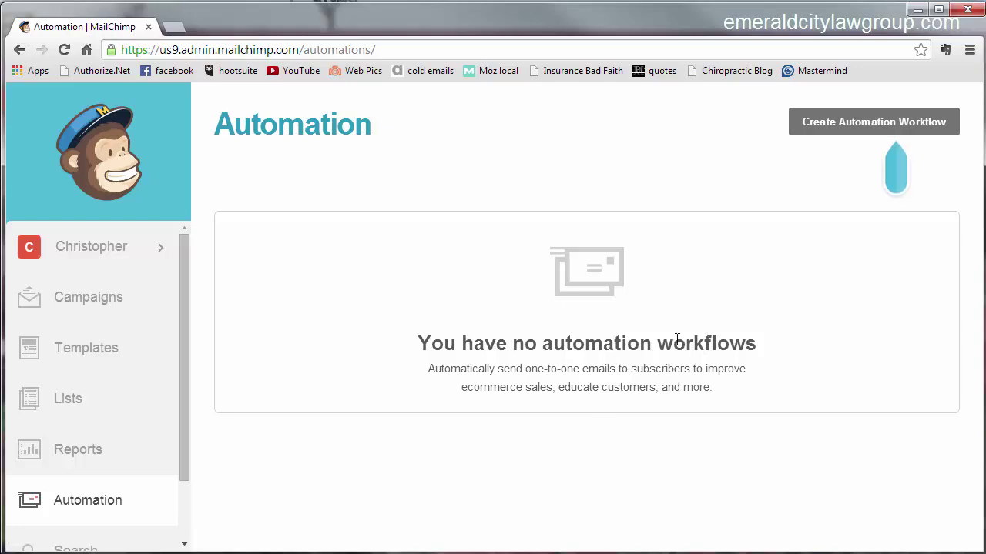
click(871, 126)
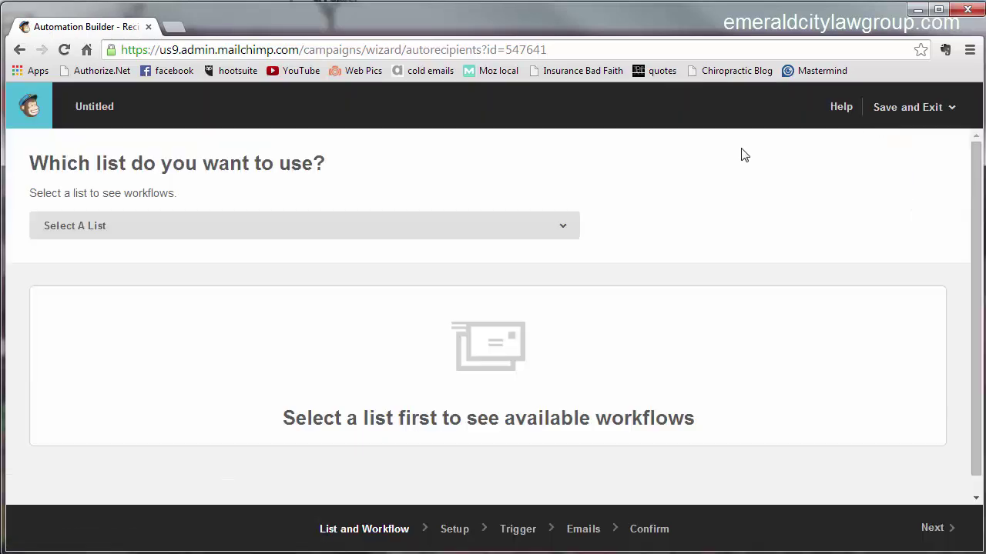
click(560, 227)
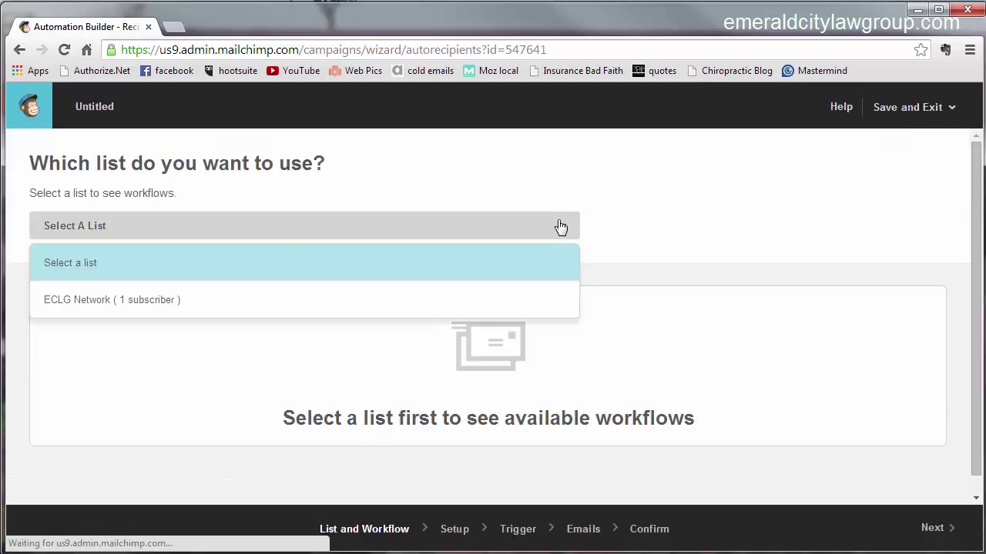
click(150, 302)
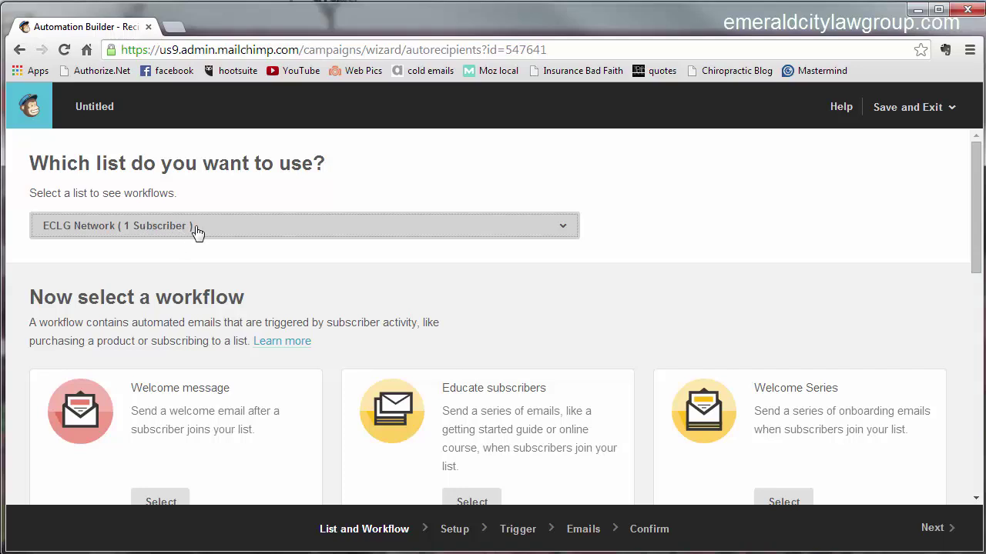
scroll(645, 292, down, 2)
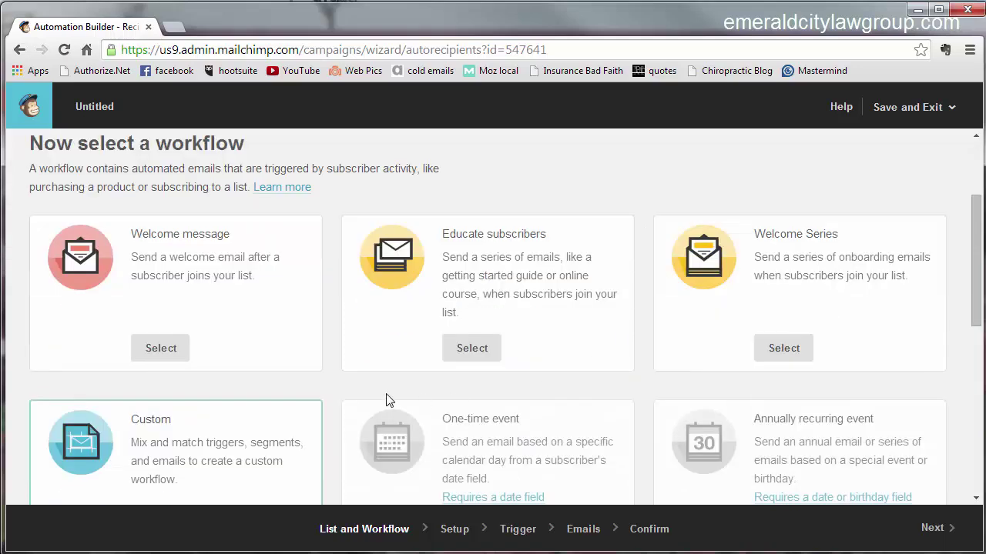
scroll(387, 400, down, 1)
click(159, 455)
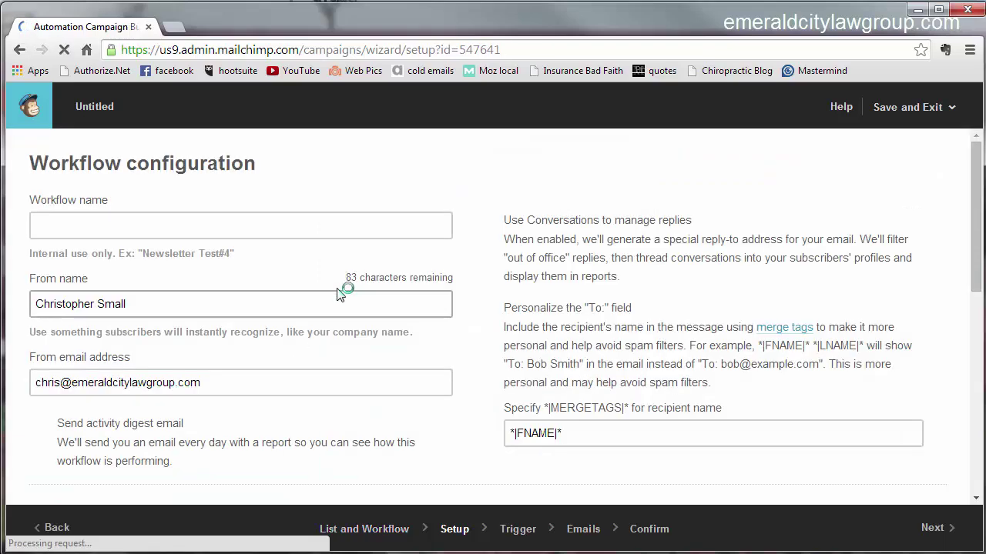
Step: Name the workflow "Emerald City Law Group Newsletter"
click(269, 231)
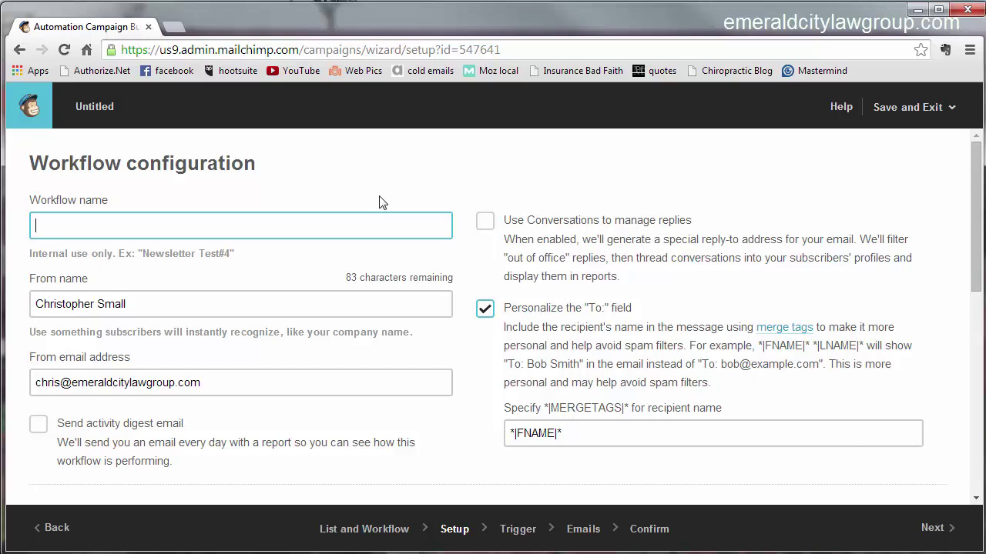
text(Emerald City Law Group )
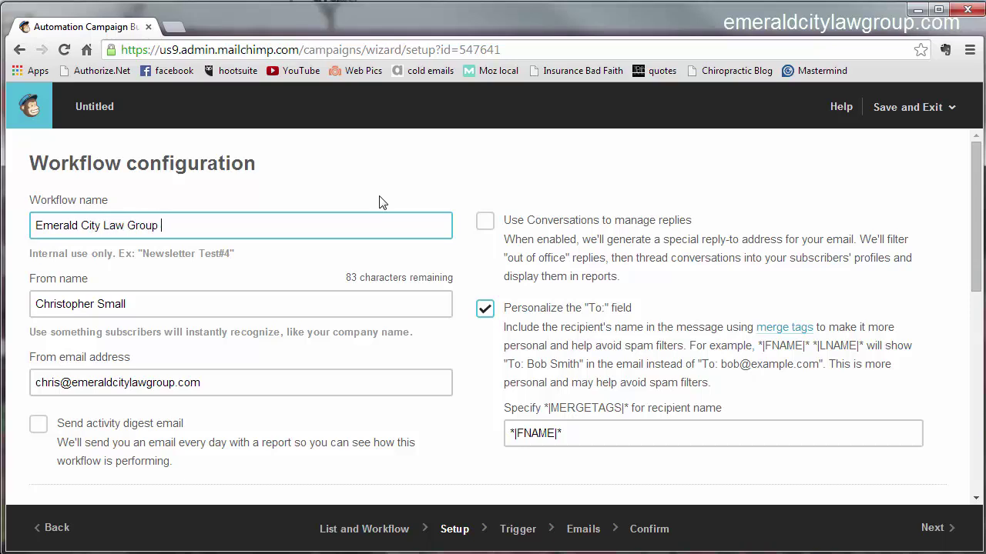
text(Newsletter)
click(472, 274)
Step: Set the recipient name merge tags to *|FNAME|* *|LNAME|*
scroll(459, 331, down, 1)
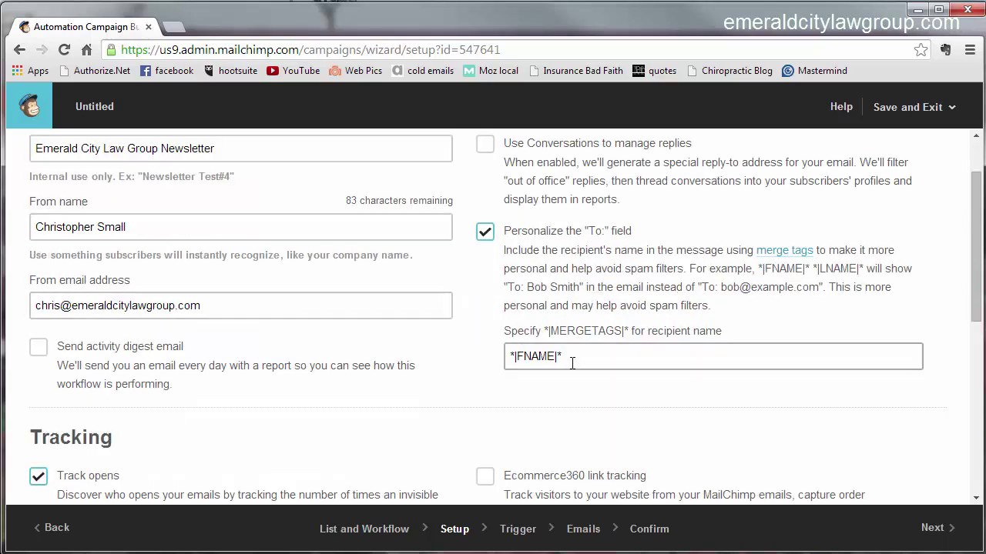
click(596, 361)
click(571, 385)
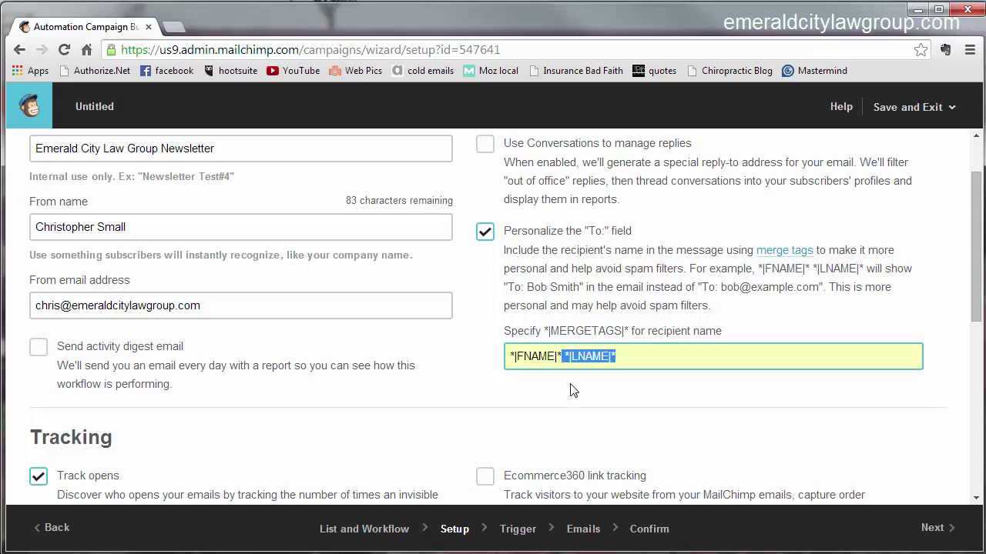
click(475, 342)
scroll(464, 358, down, 1)
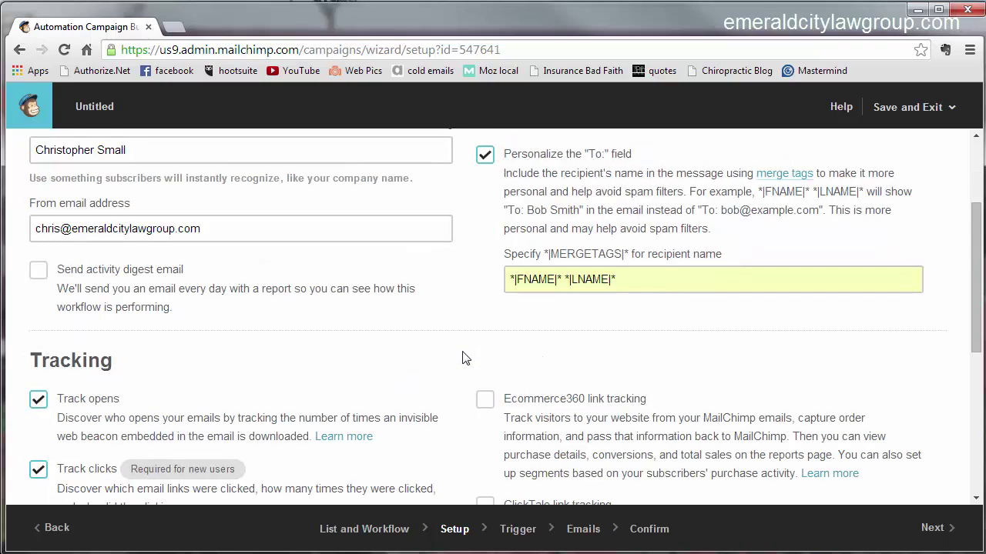
drag(758, 192, 860, 191)
click(475, 255)
Step: Review the tracking and authentication options, keep their defaults, and continue to the trigger configuration
scroll(457, 303, down, 3)
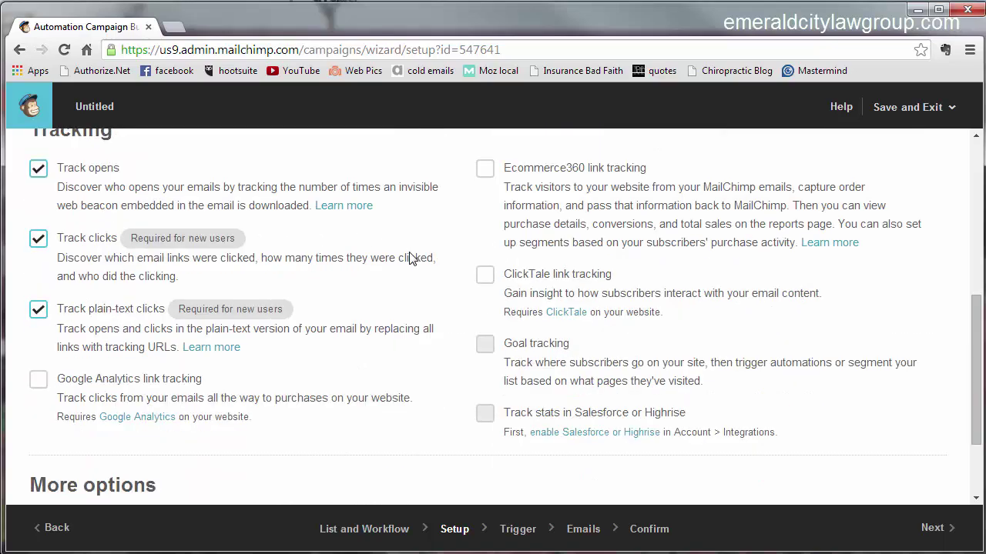
scroll(409, 254, down, 2)
scroll(437, 246, up, 2)
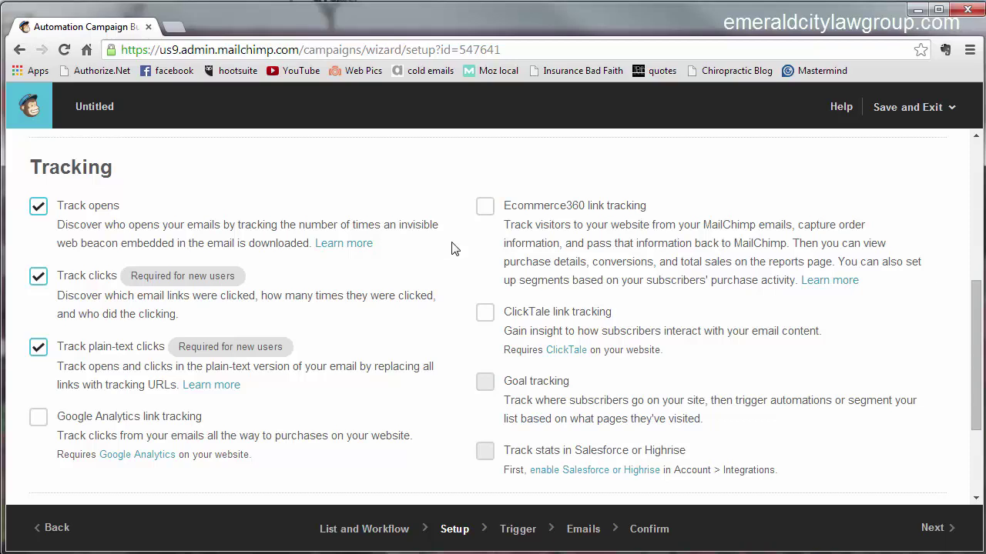
scroll(452, 247, down, 2)
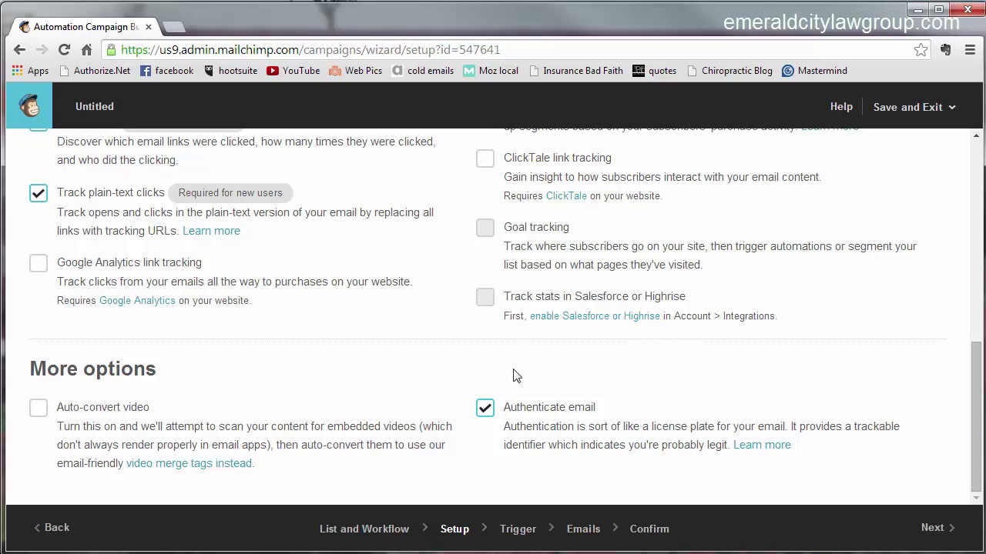
click(932, 530)
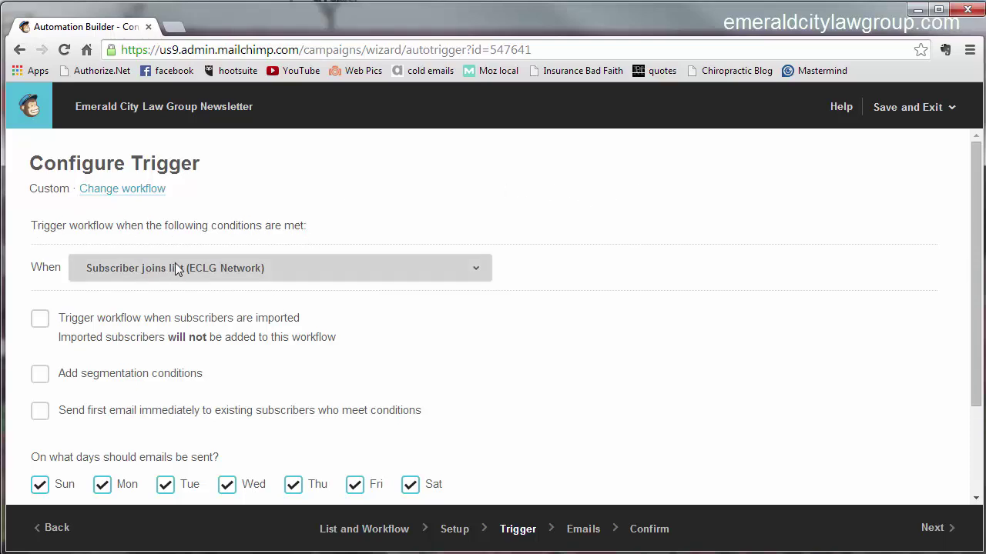
Step: Enable triggering the workflow for imported subscribers and sending the first email immediately to existing subscribers who meet the conditions
click(42, 325)
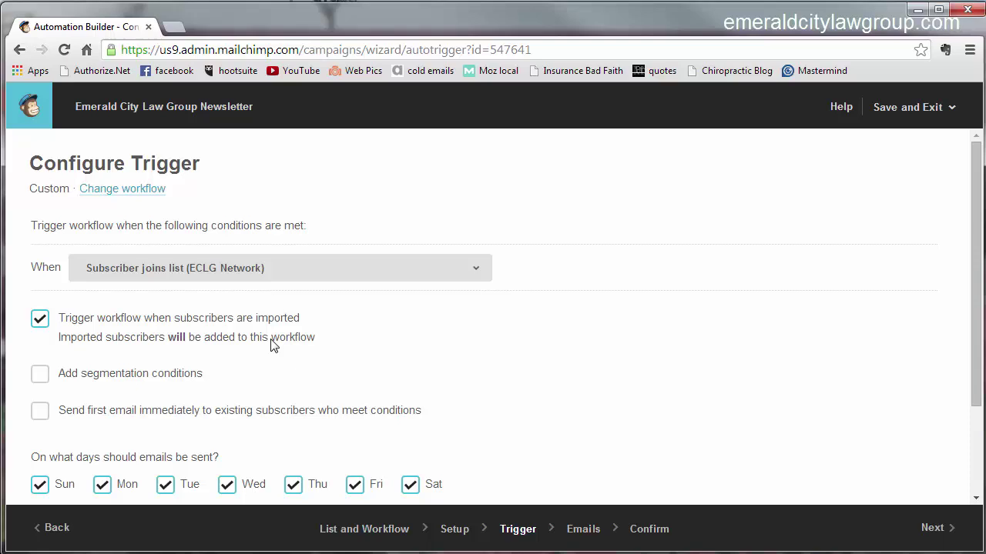
scroll(576, 306, down, 2)
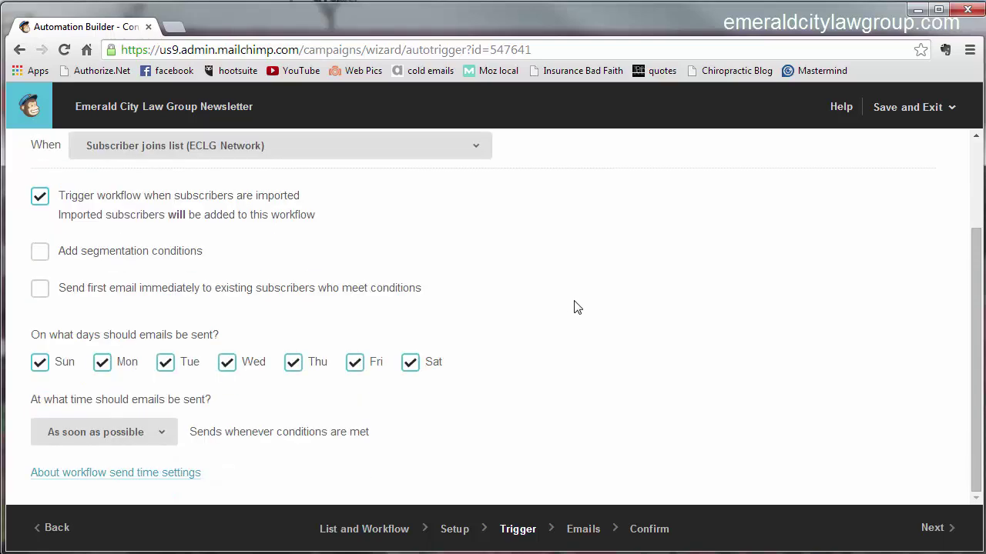
scroll(578, 308, up, 1)
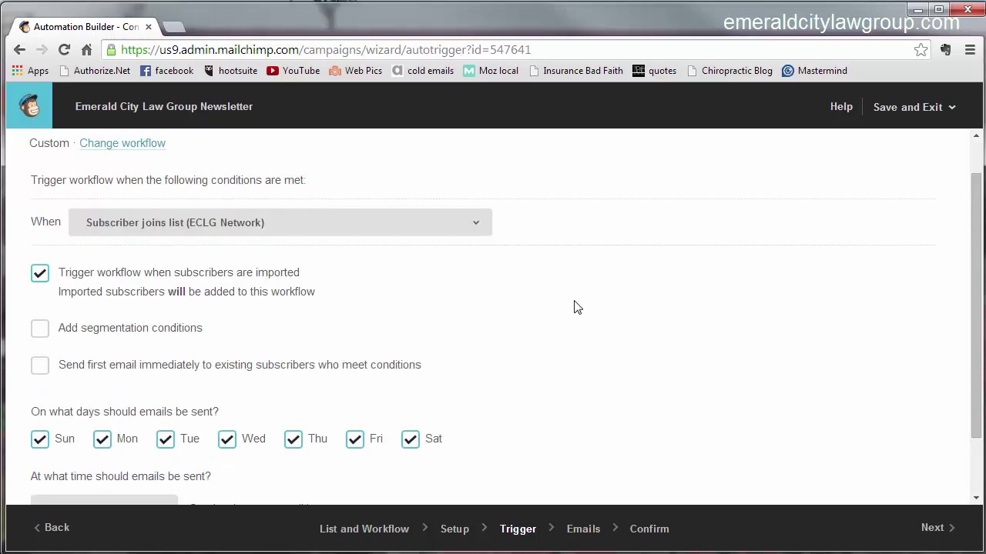
click(40, 367)
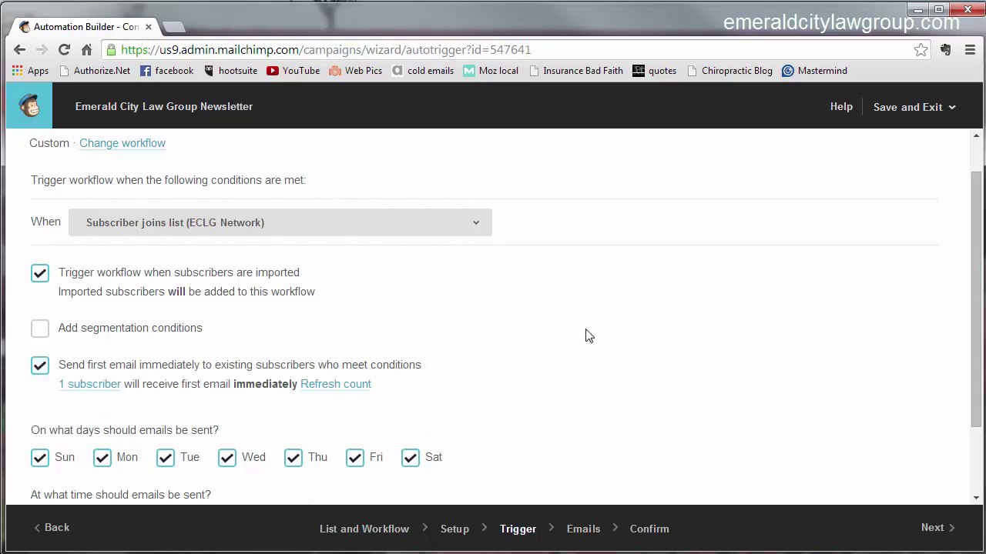
Step: Restrict the email sending days to Friday only
scroll(585, 336, down, 1)
scroll(585, 336, down, 1)
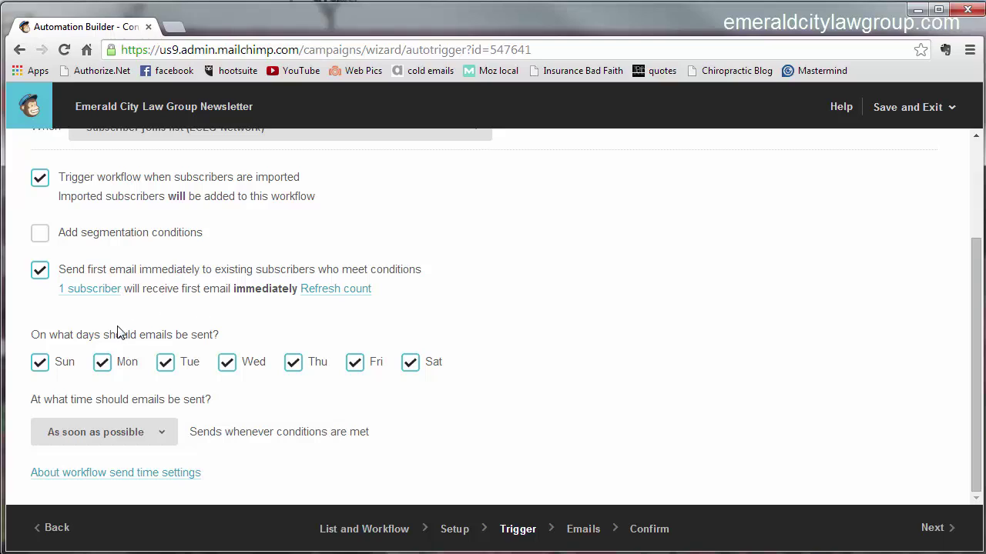
click(37, 365)
click(38, 366)
click(102, 365)
click(165, 365)
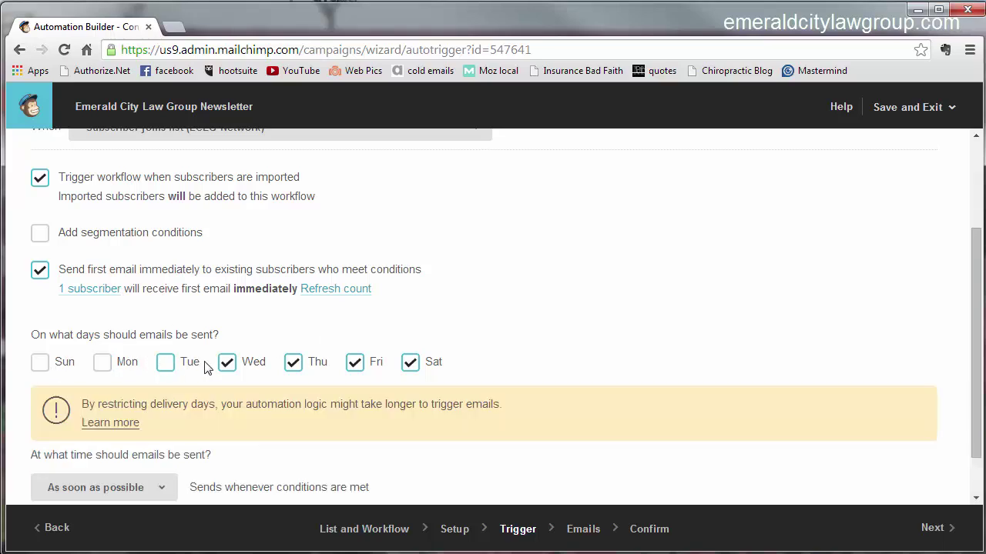
click(227, 365)
click(293, 365)
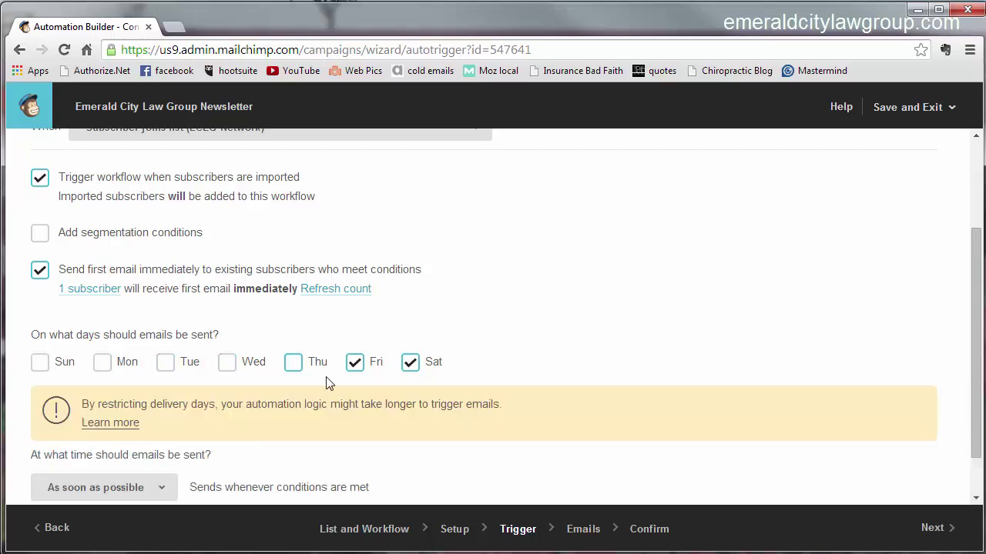
click(408, 365)
Step: Set the emails to send at 8:00 AM Pacific Time and continue to the workflow's emails stage
scroll(574, 359, down, 1)
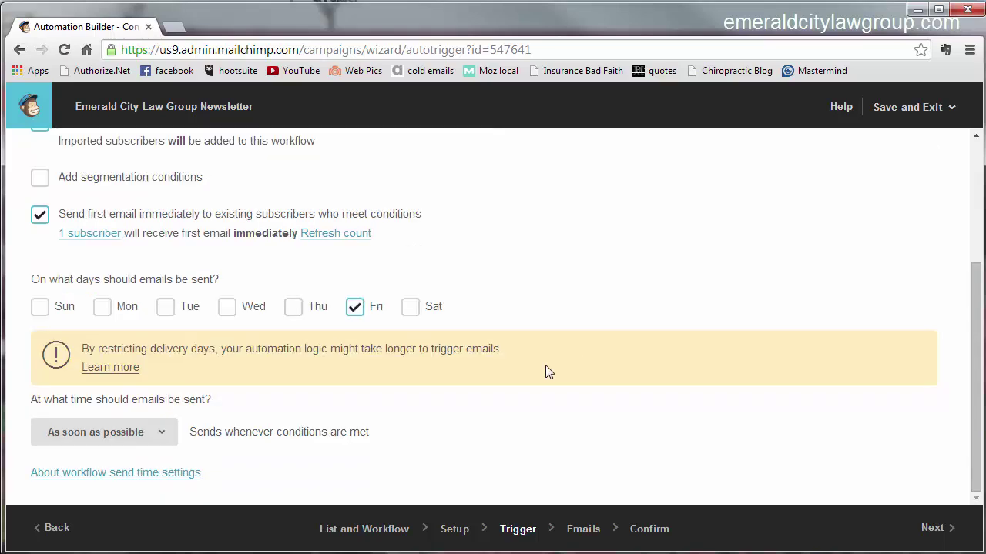
click(170, 433)
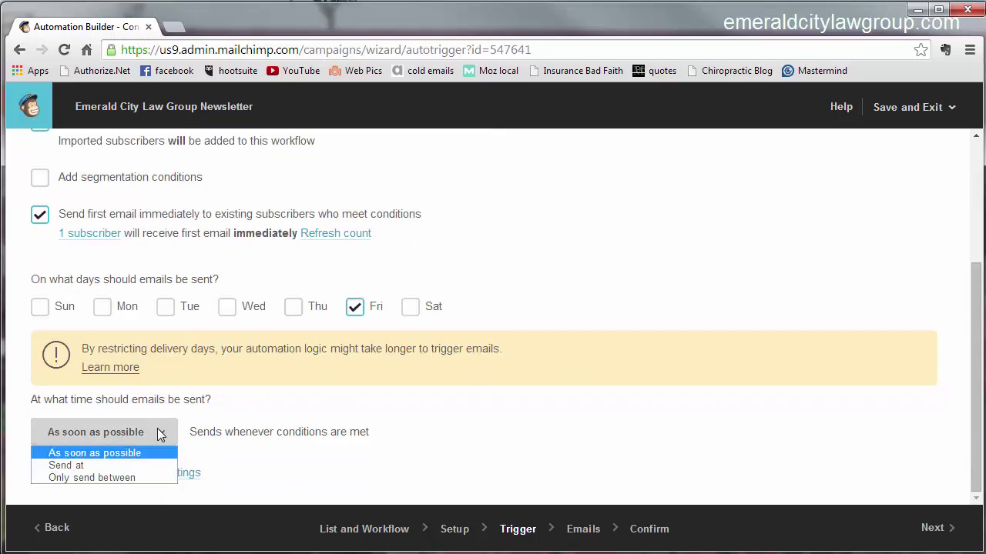
click(105, 466)
click(241, 432)
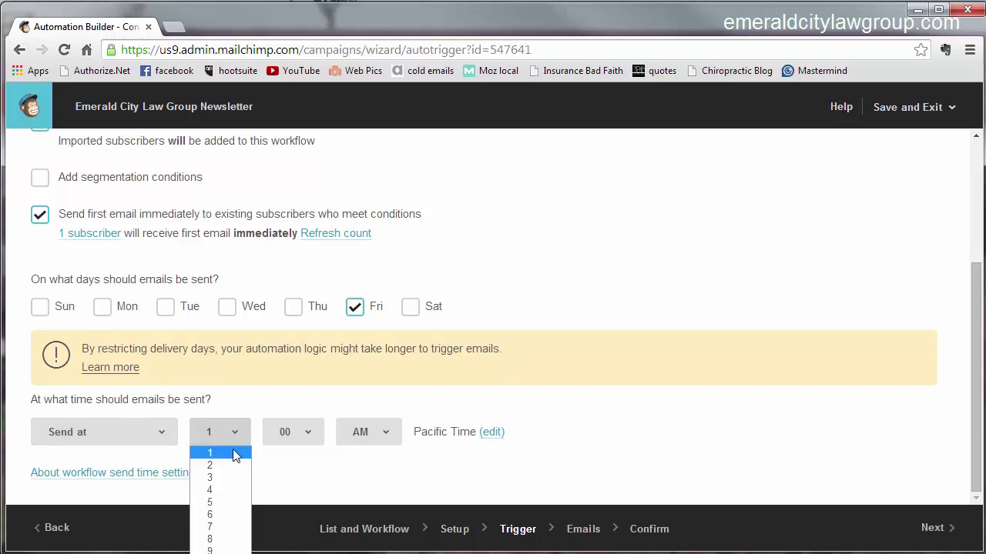
click(223, 539)
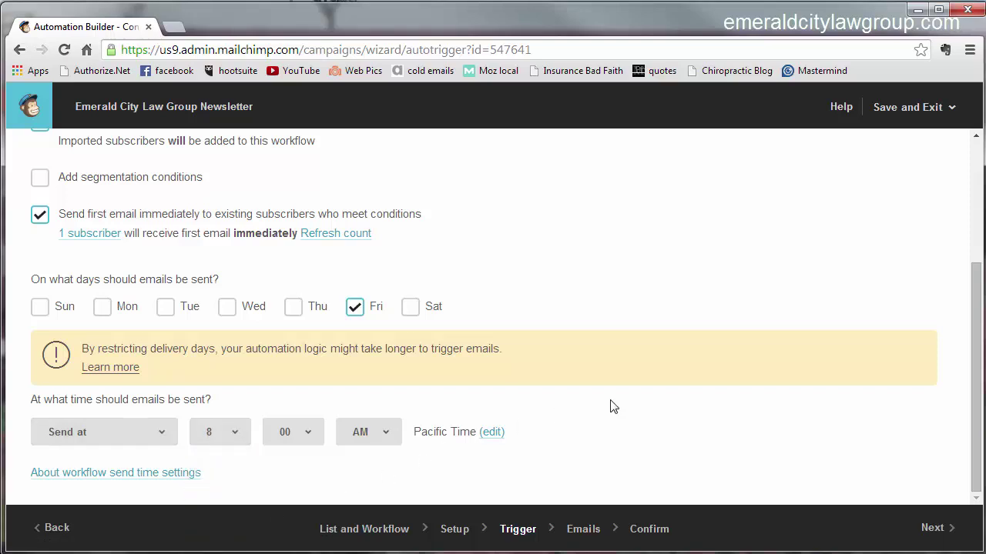
scroll(612, 406, up, 1)
scroll(612, 407, down, 1)
click(934, 529)
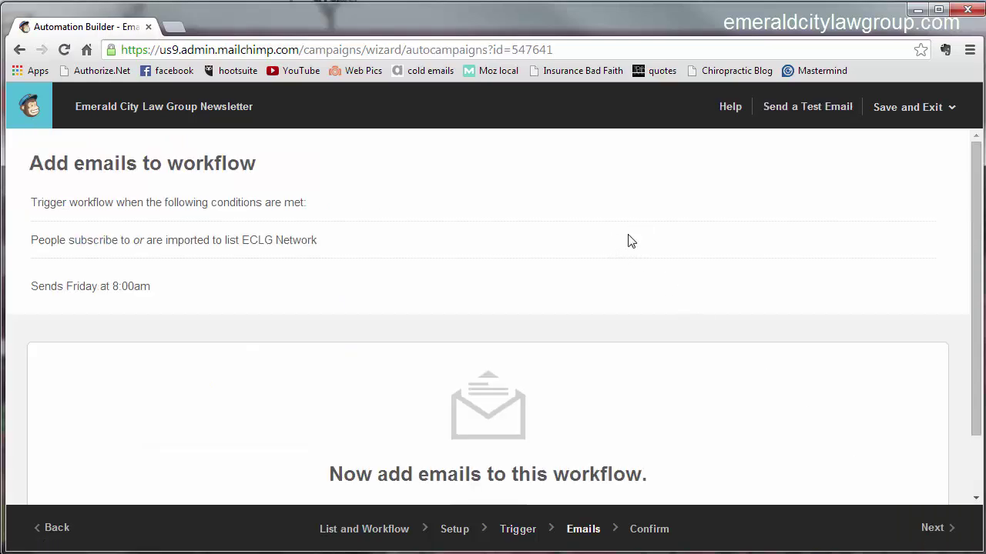
Step: Add a first email to the workflow and open it for designing
scroll(744, 238, down, 1)
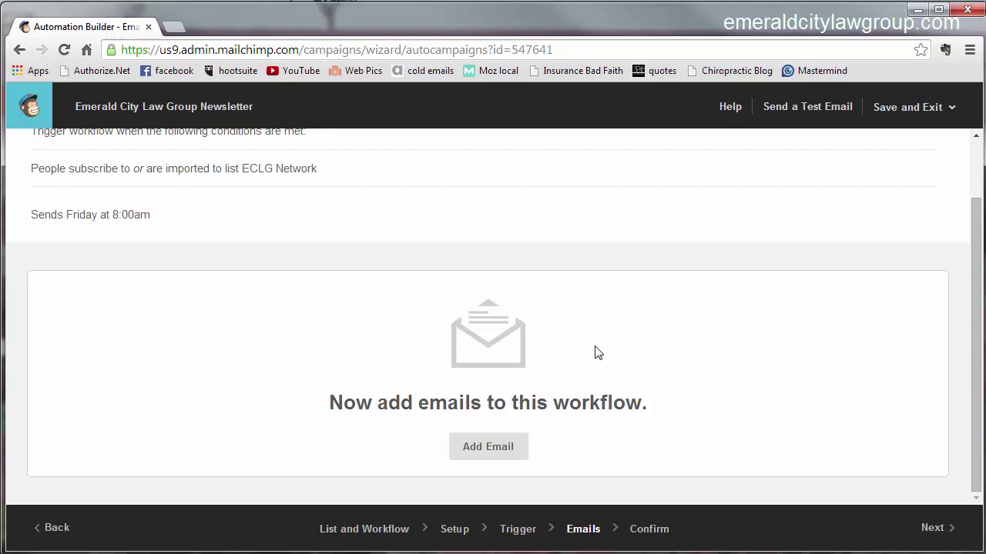
click(495, 453)
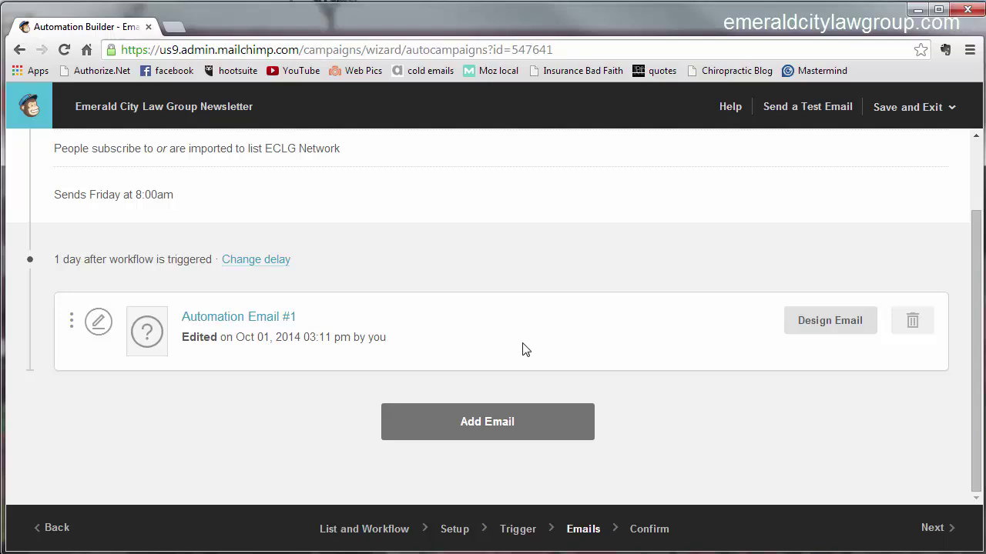
click(837, 324)
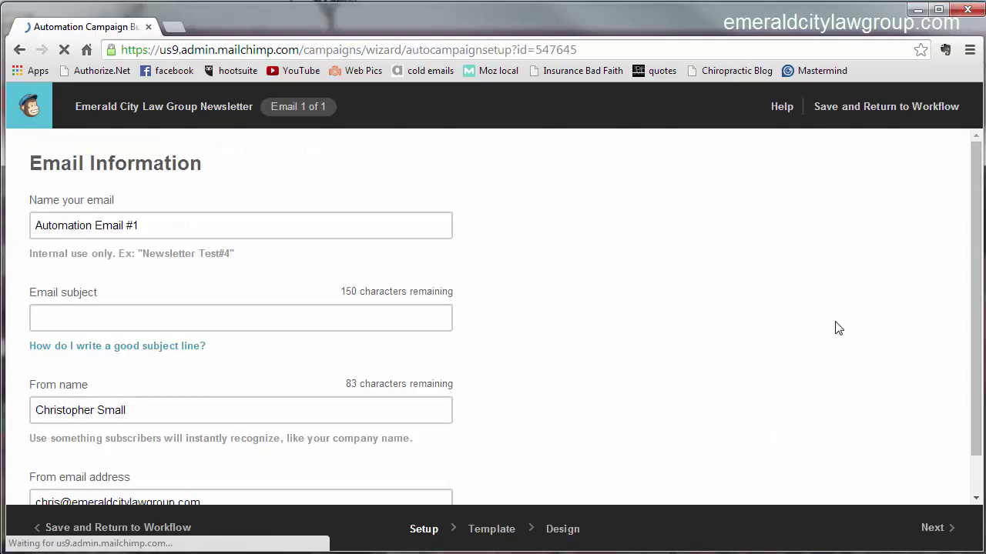
Step: Rename the email as "#1 - Welcome to the Newsletter"
click(187, 223)
key(ctrl+a)
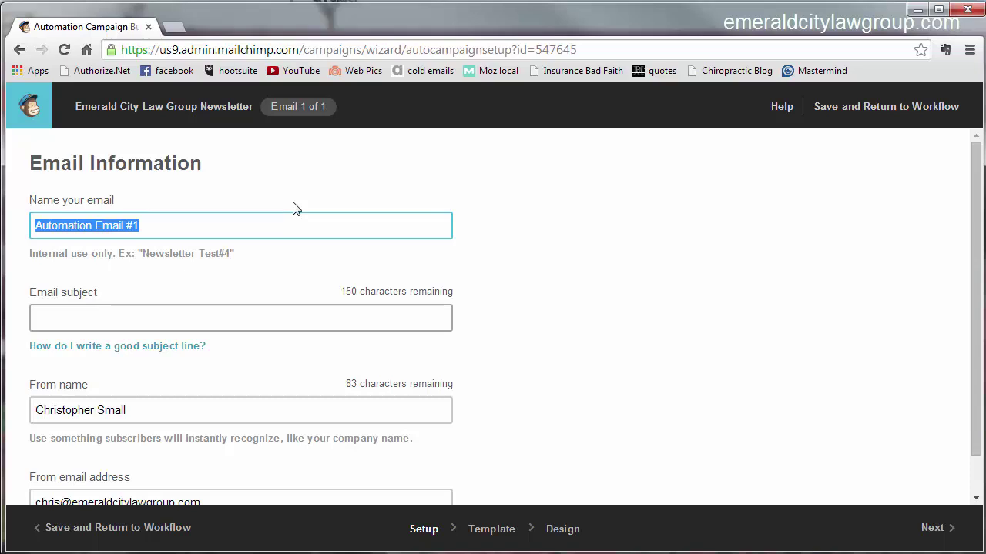
text(#1 - We)
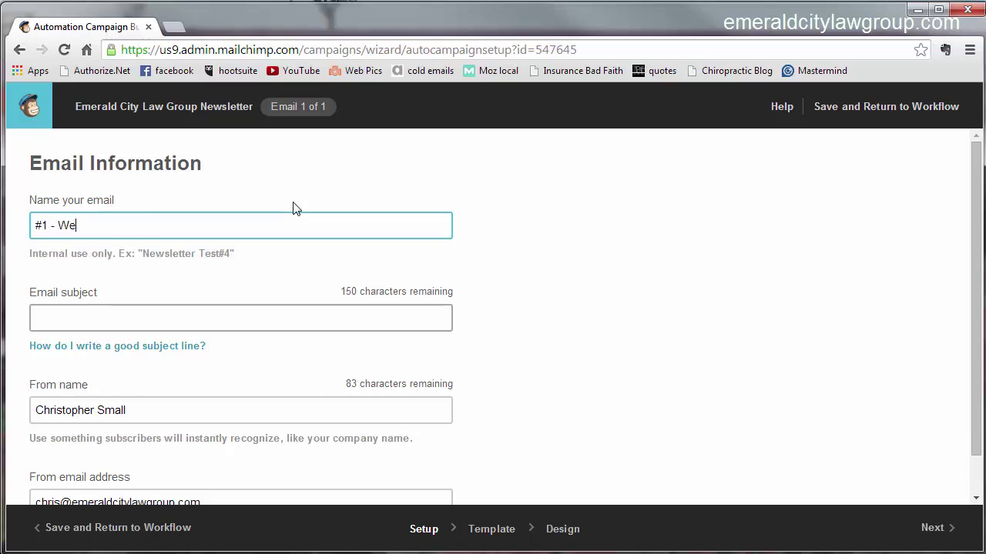
text(lcome to the Newsletter)
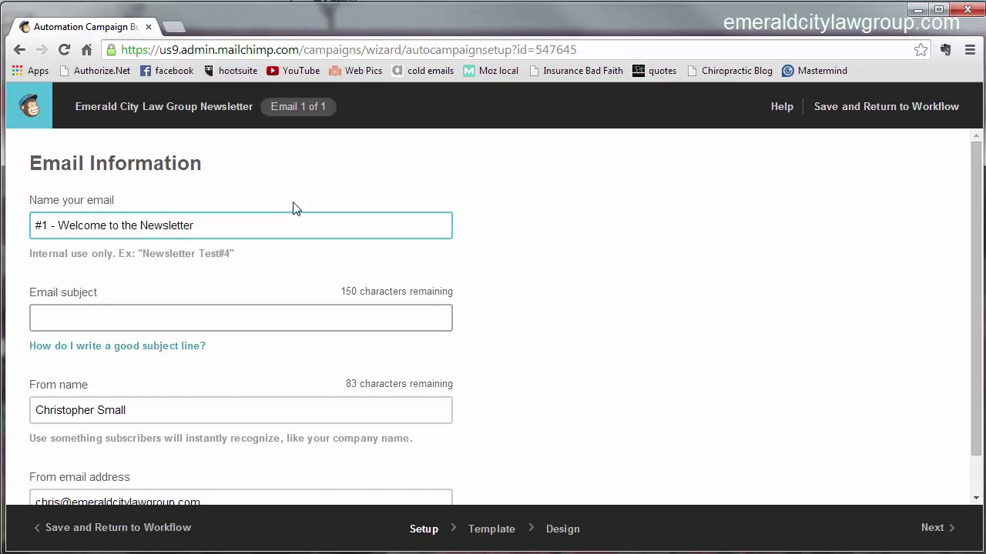
Step: Set the email subject to "Welcome to My Newsletter!" and continue past the email information stage
click(321, 314)
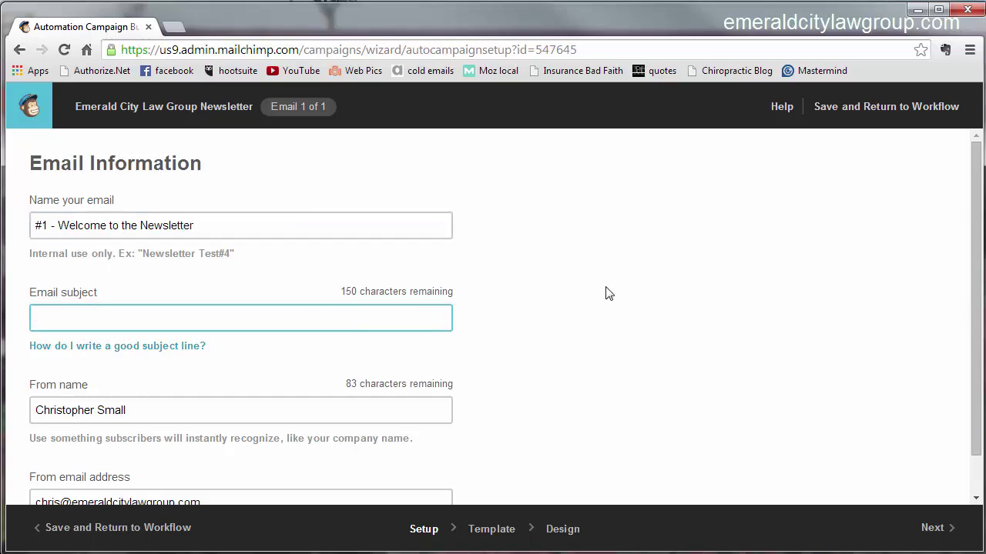
text(We)
key(Down)
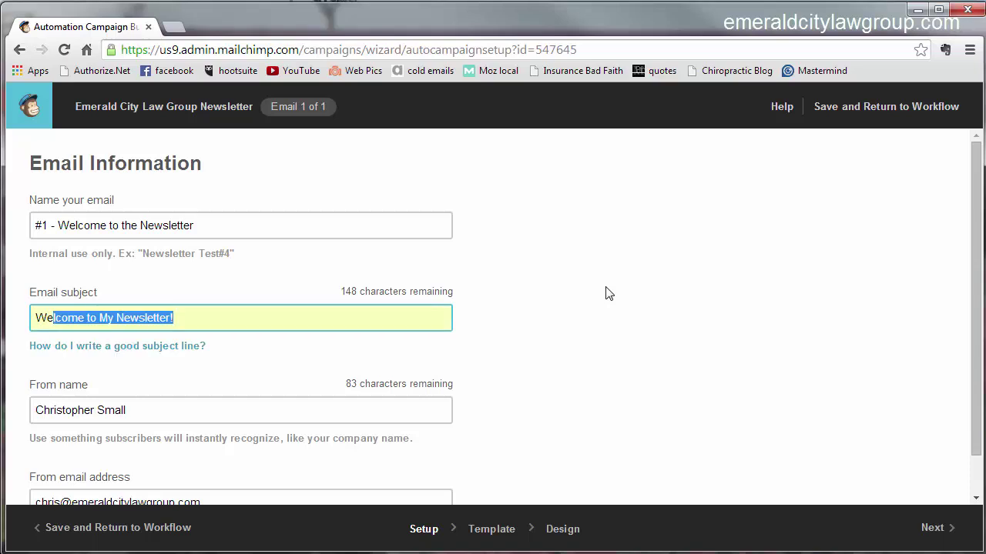
key(Return)
click(581, 301)
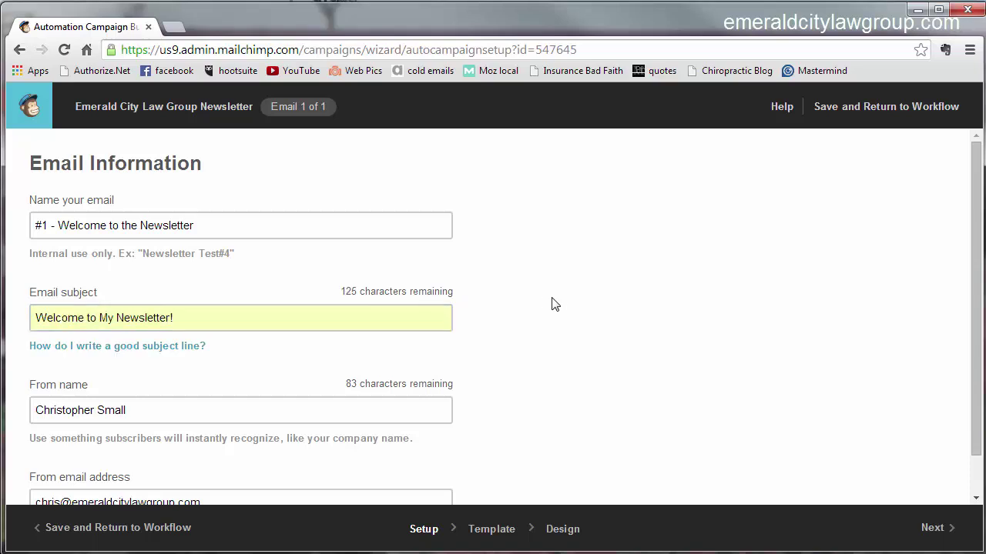
scroll(549, 304, down, 1)
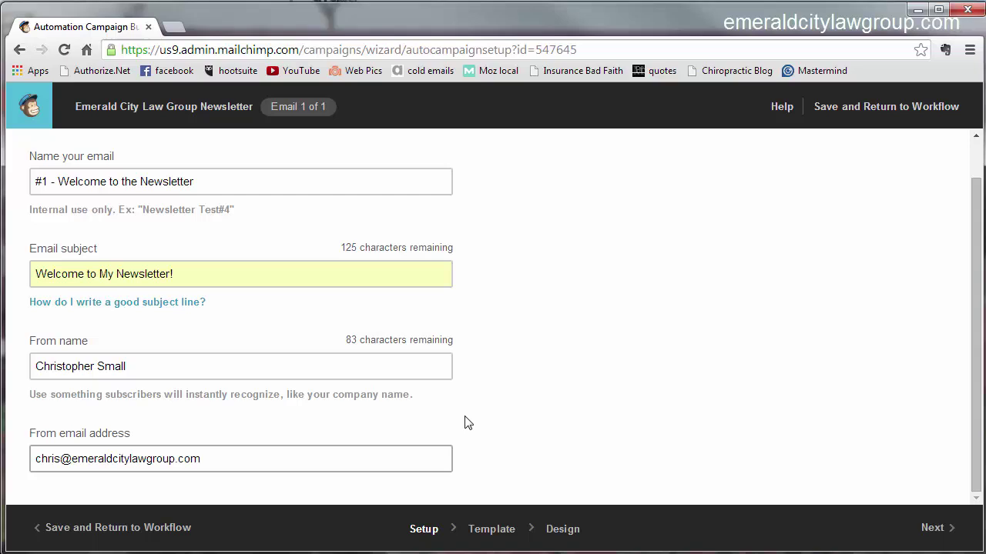
click(940, 529)
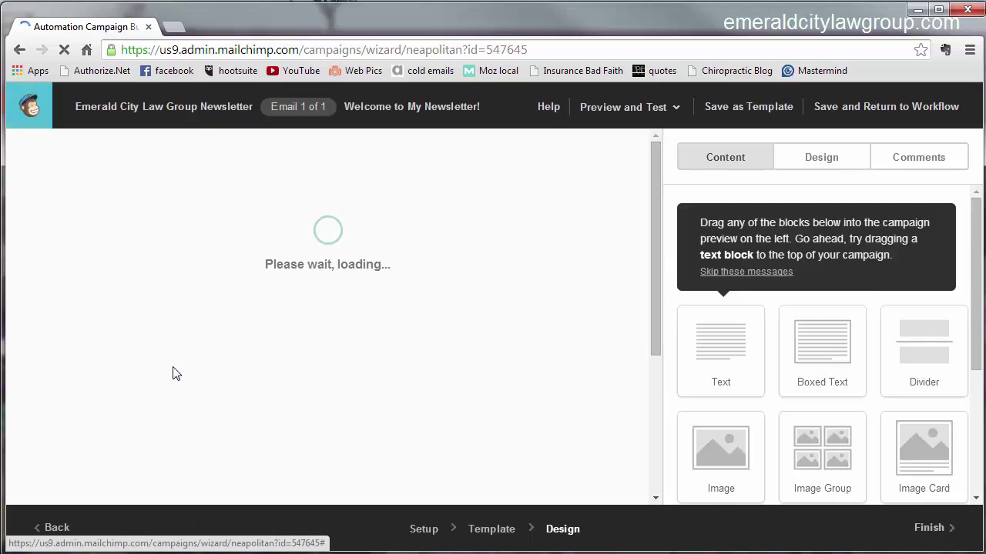
Step: Delete the preheader text block and the image placeholder block from the email layout
mouse_move(174, 168)
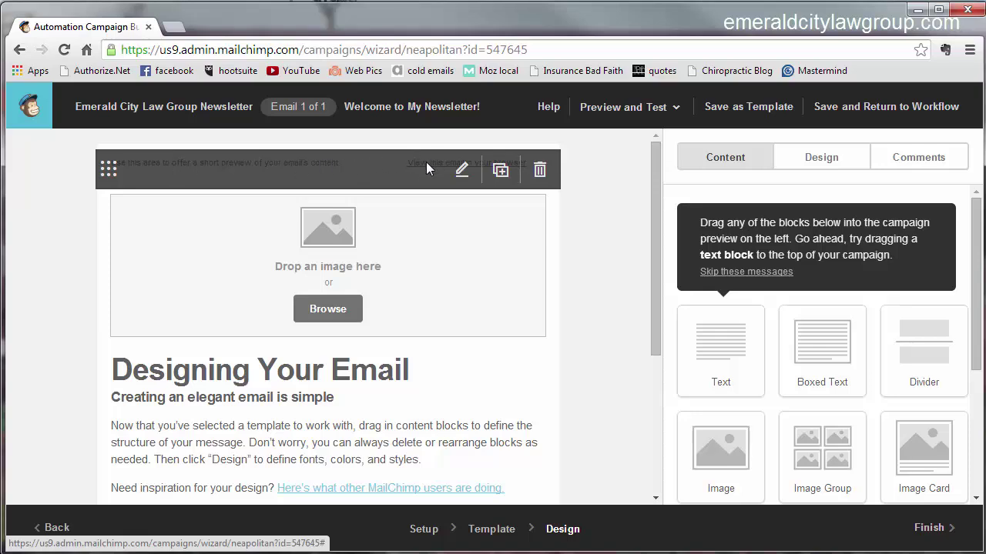
click(540, 171)
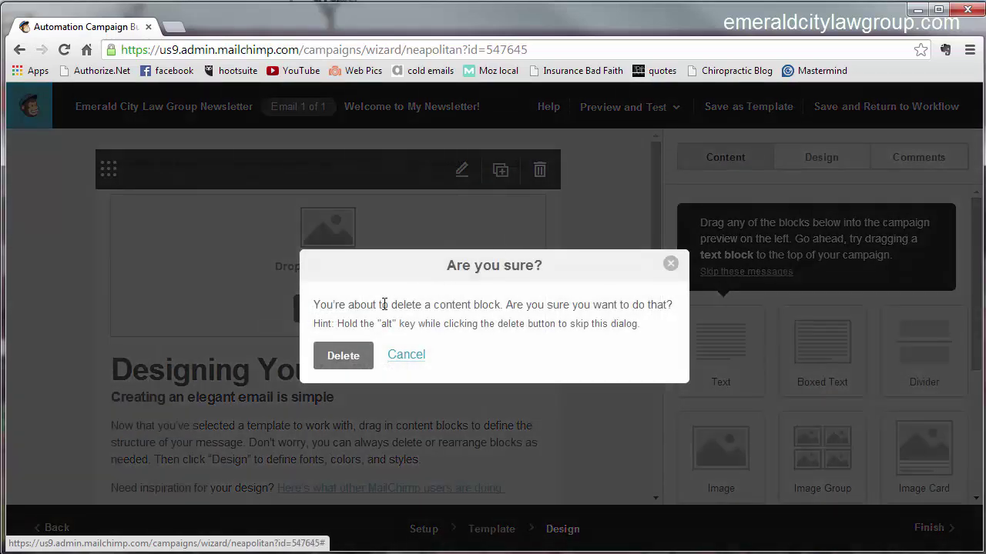
click(351, 355)
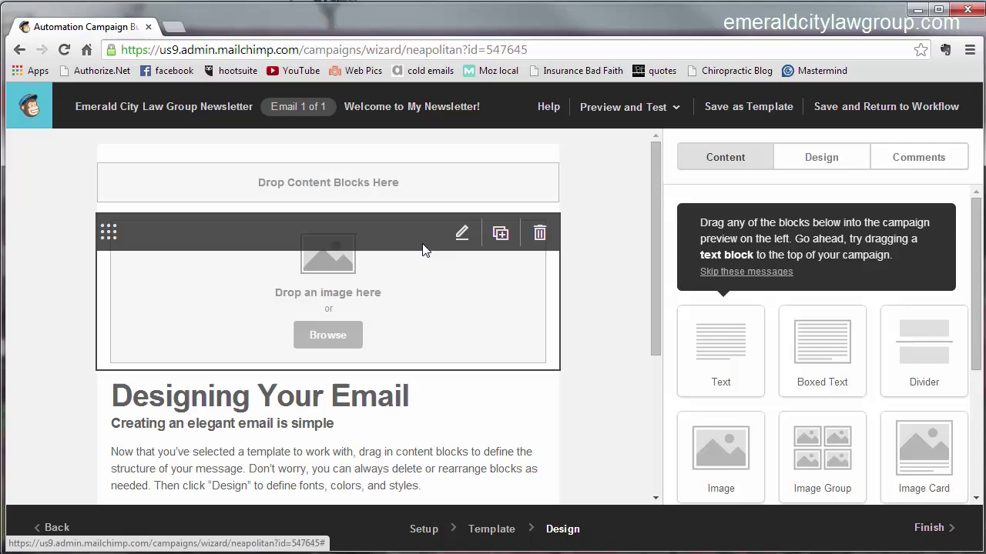
click(539, 233)
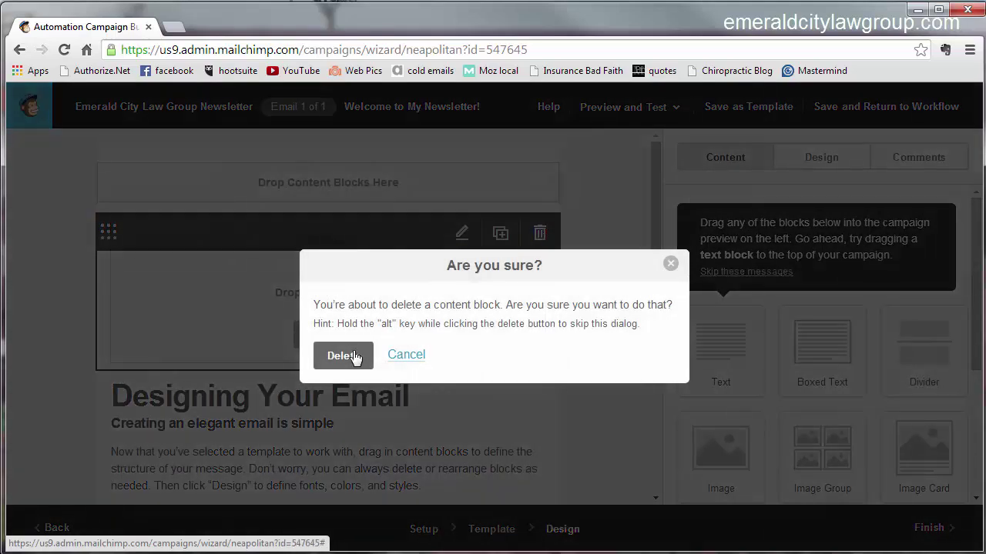
click(354, 356)
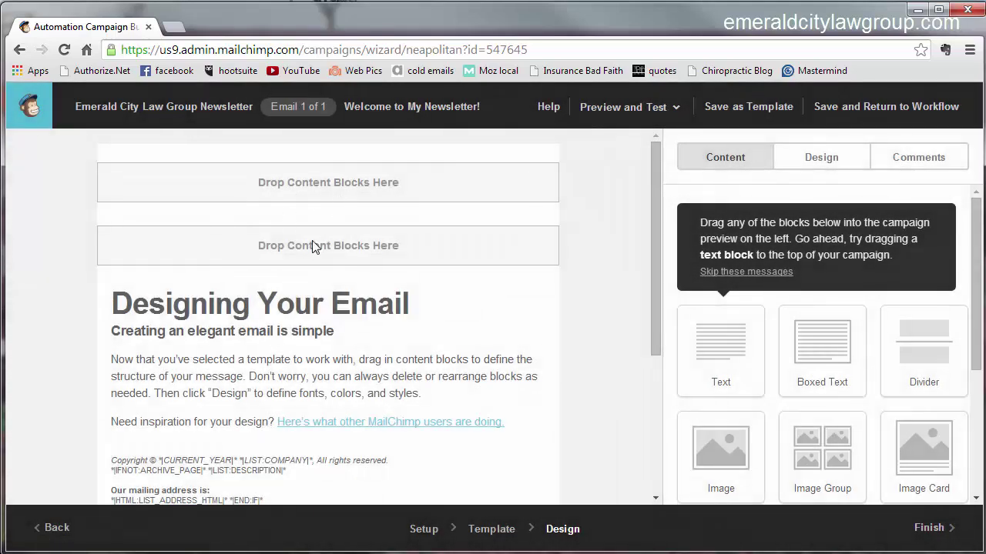
Step: Open the "Designing Your Email" text block for editing and remove all of its placeholder text
mouse_move(455, 315)
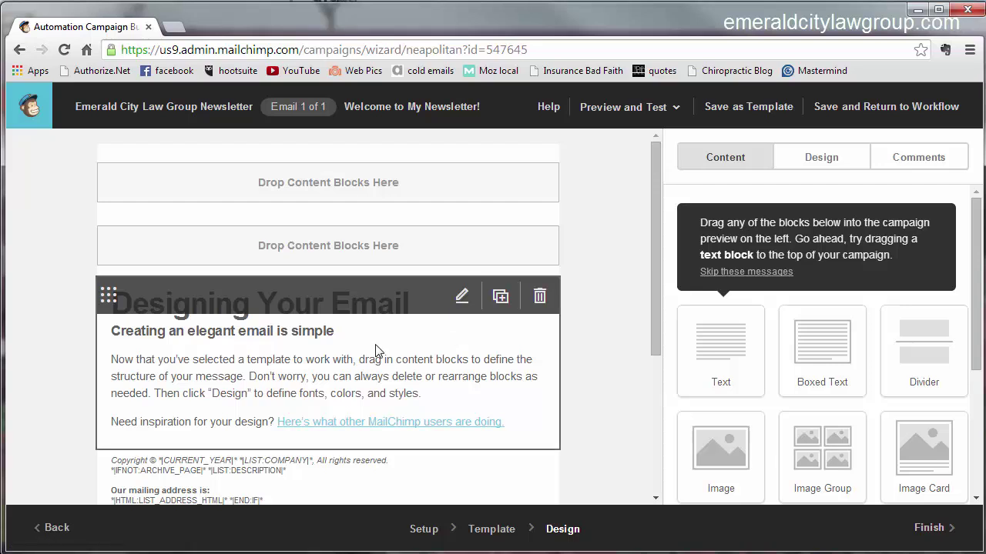
click(315, 362)
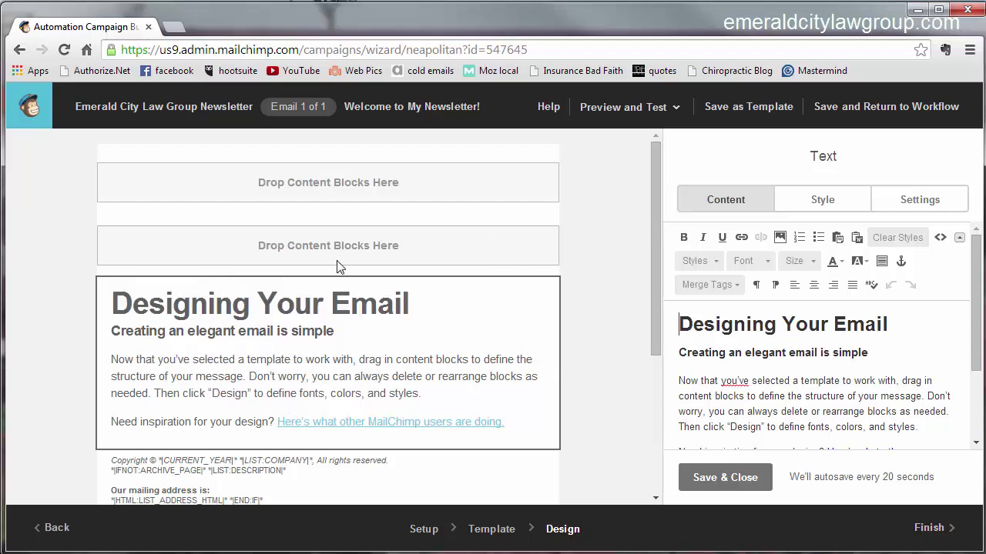
click(828, 339)
drag(680, 324, 805, 352)
click(679, 325)
drag(680, 324, 917, 390)
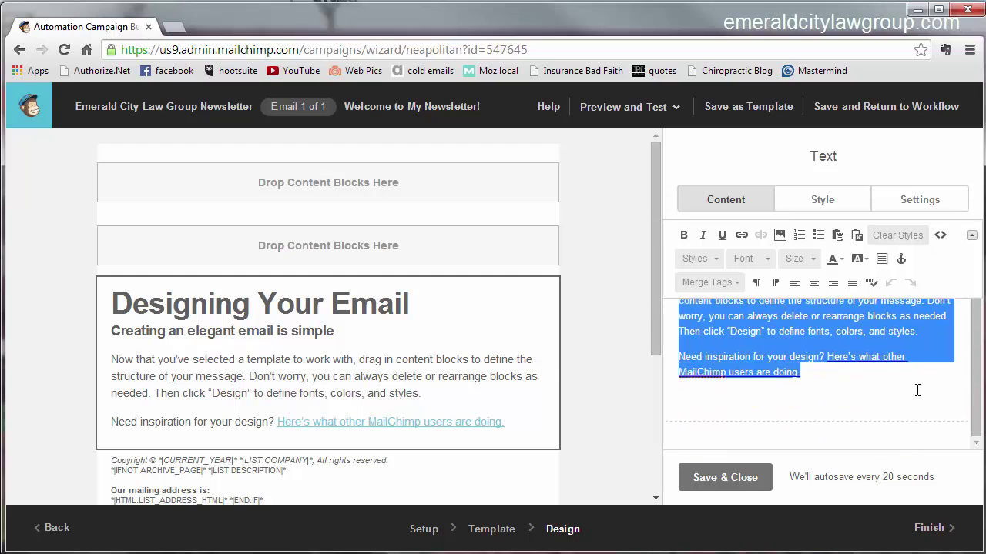
key(BackSpace)
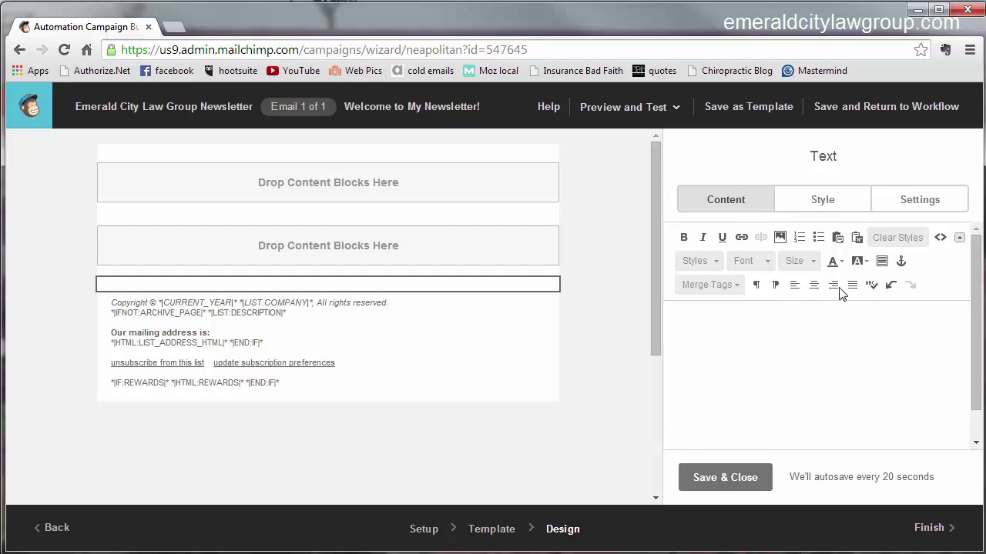
Step: Style the emptied text block with the Arial font family at a 12px font size
click(827, 199)
scroll(847, 279, down, 3)
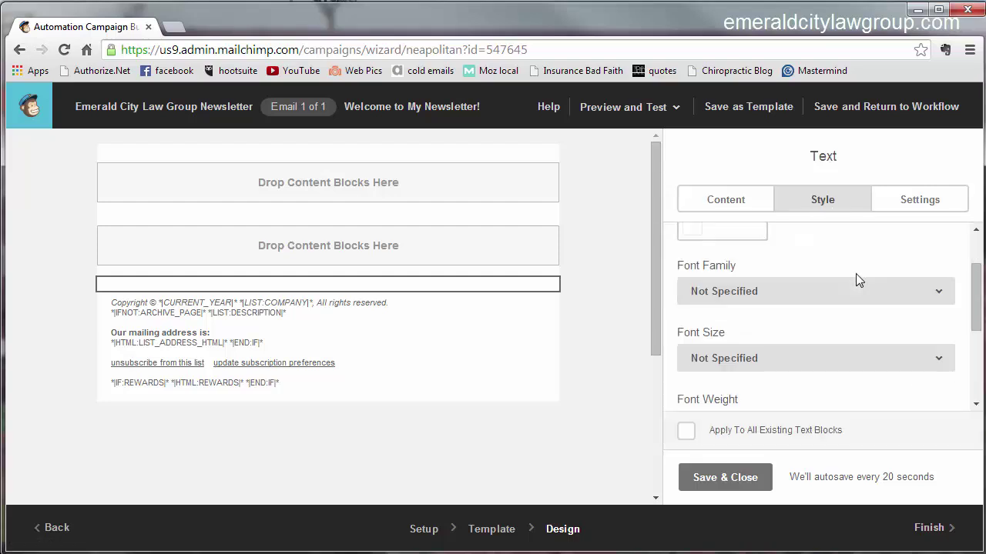
click(862, 281)
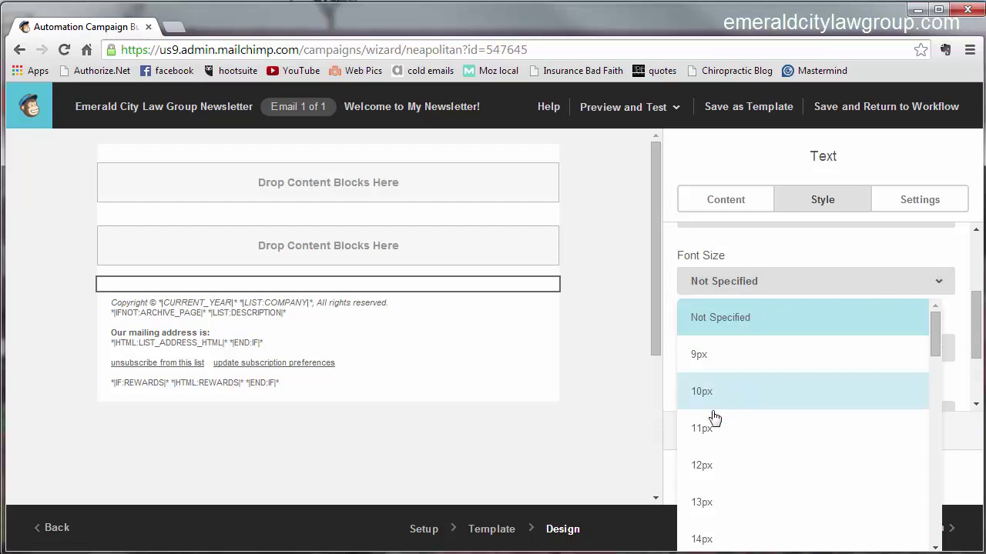
click(853, 265)
scroll(854, 266, up, 3)
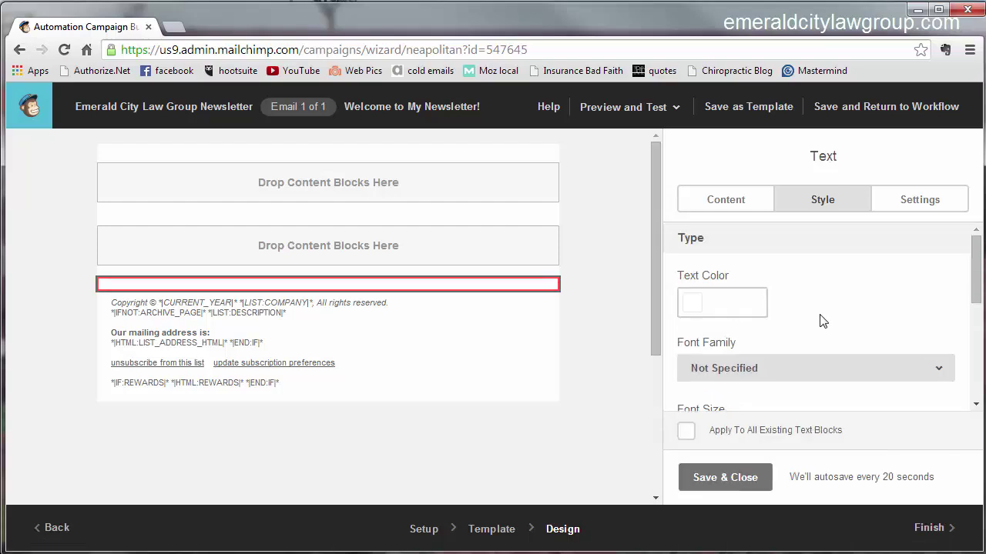
click(932, 368)
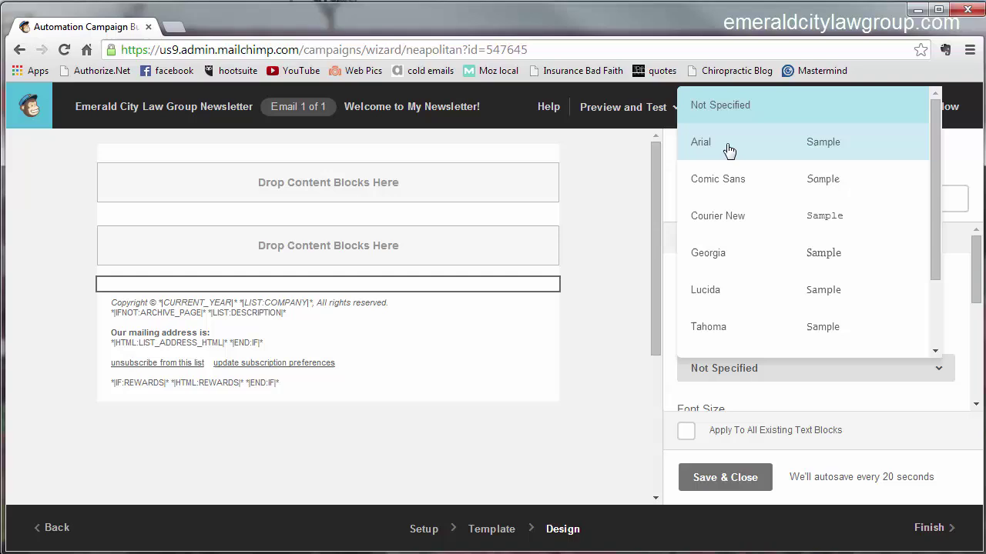
click(770, 142)
scroll(851, 324, down, 1)
click(939, 358)
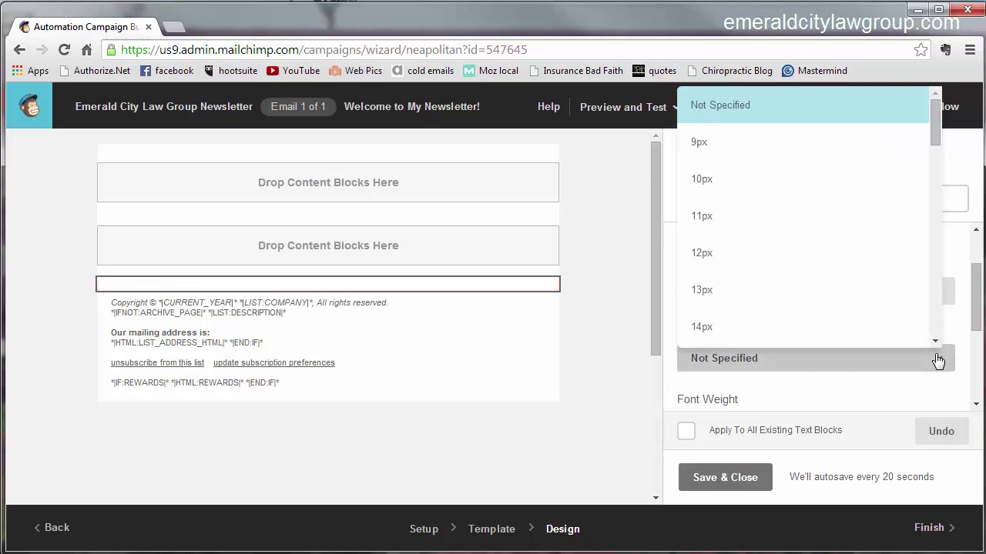
click(759, 253)
Step: Set the text block's font weight to Normal and line height to 1 1/2 Spacing, then save and close it
scroll(820, 343, down, 1)
click(858, 349)
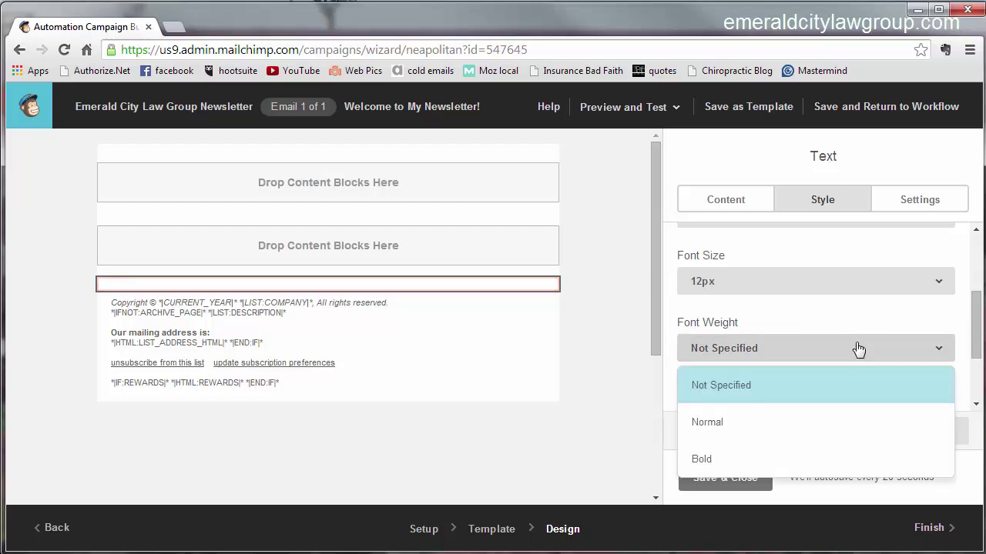
click(778, 420)
scroll(817, 352, down, 1)
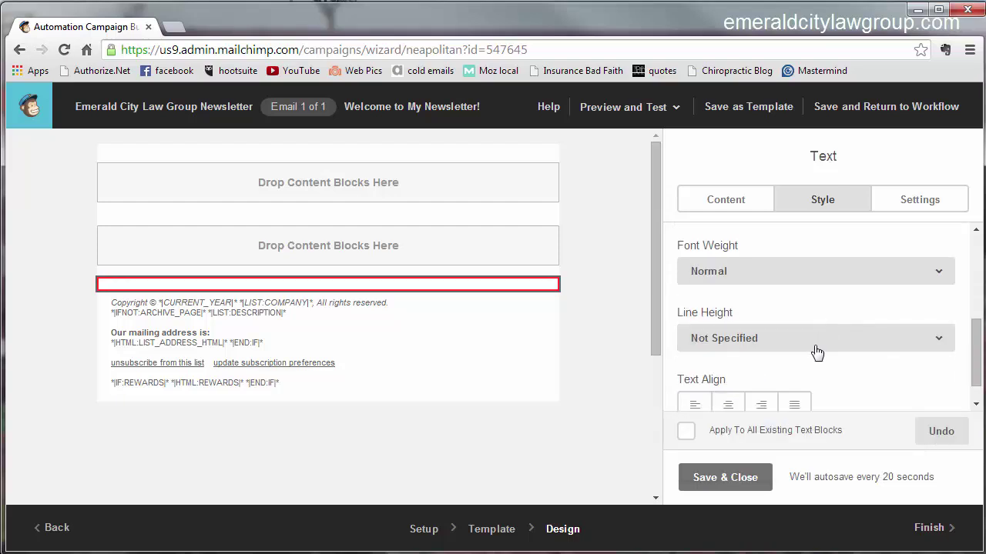
click(817, 348)
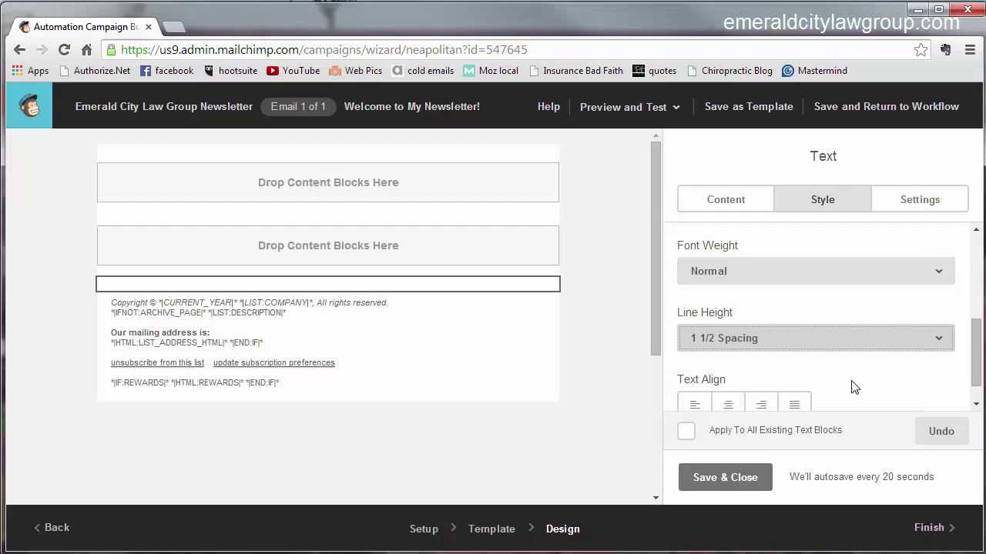
scroll(854, 387, down, 1)
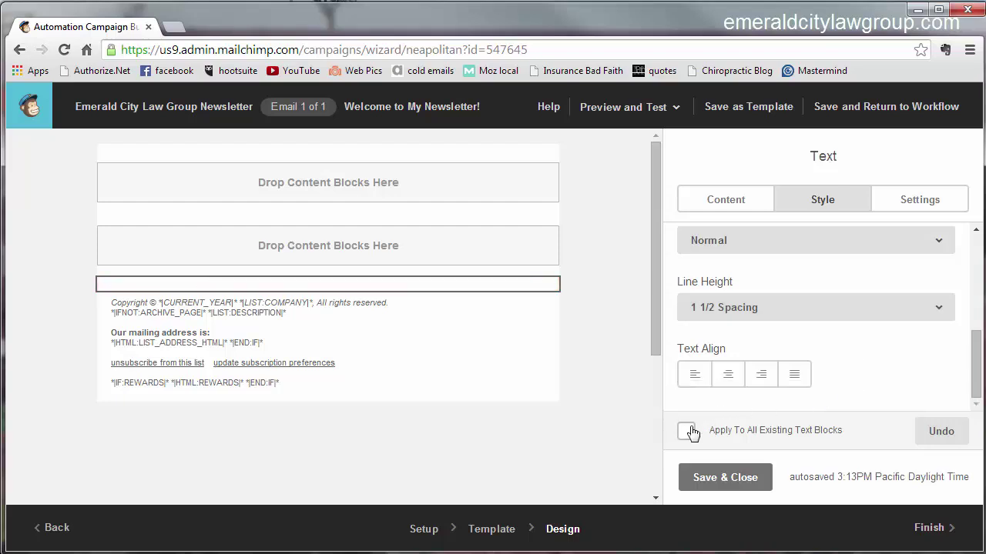
click(719, 477)
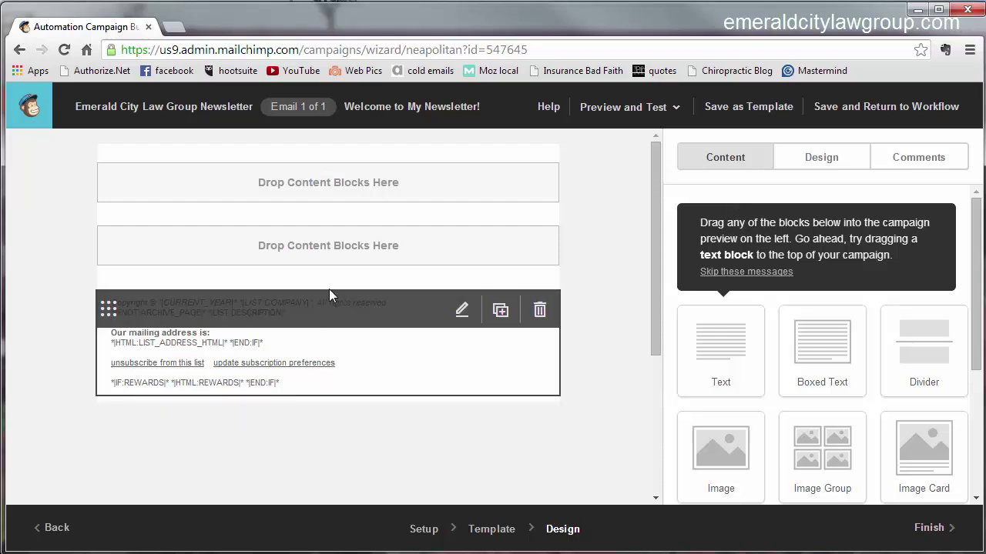
Step: Reopen the empty text block and write a greeting with the *|FNAME|* merge tag and a colon, followed by "Welcome to the newsletter!"
click(277, 286)
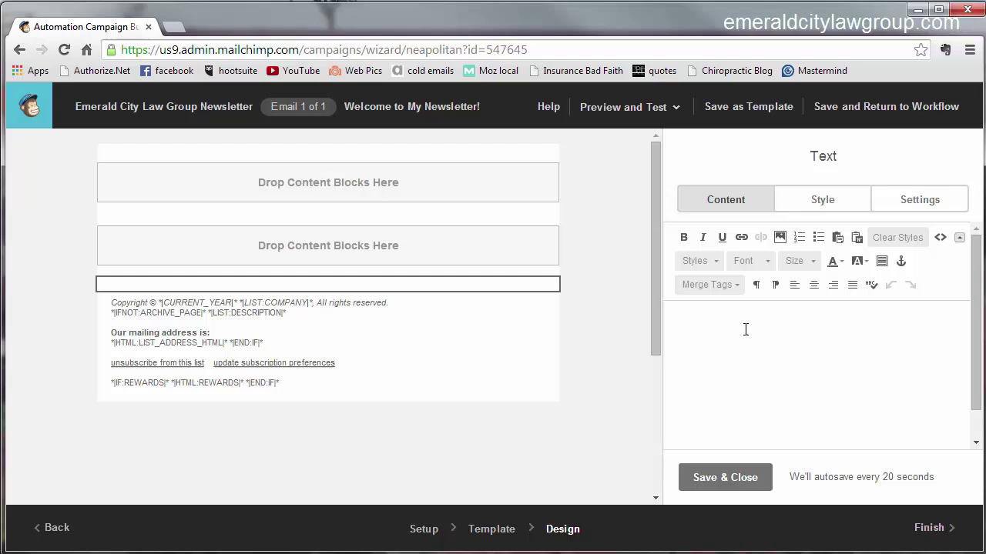
click(737, 289)
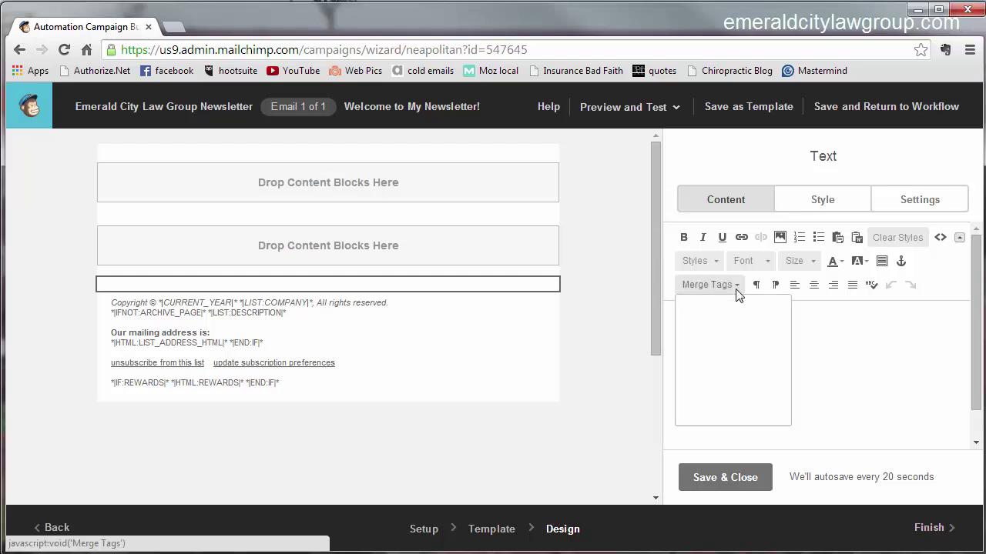
click(705, 366)
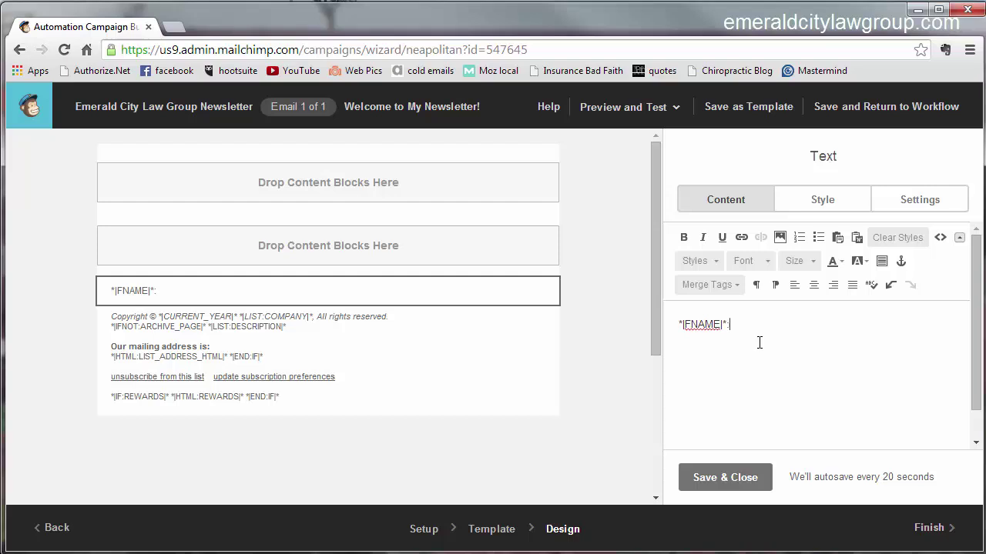
key(Return)
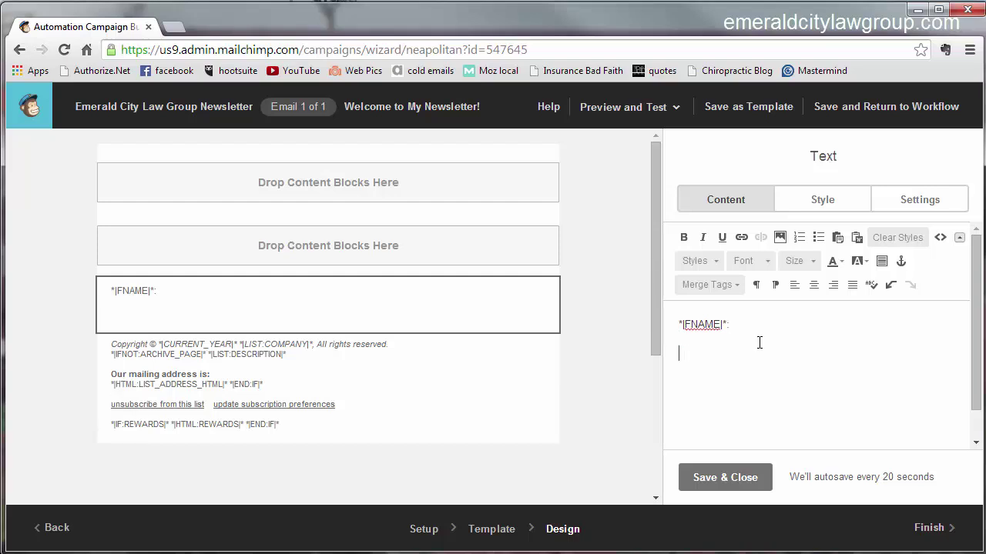
text(Welcome to the new)
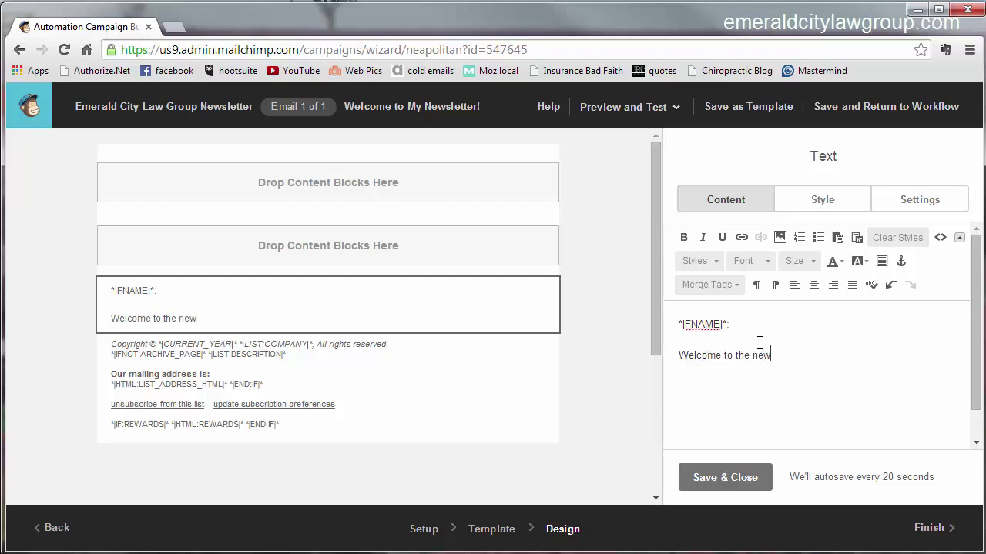
text(sletter!)
key(Return)
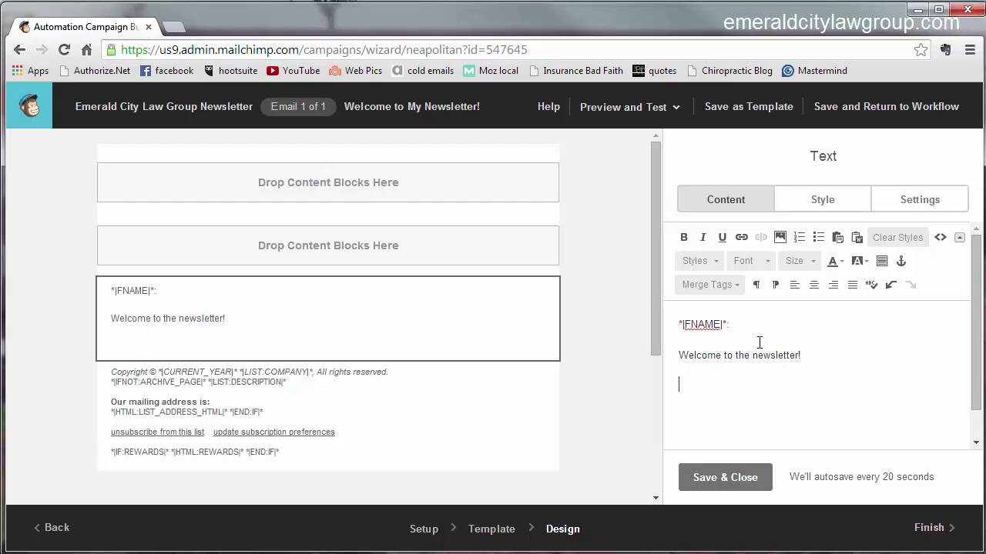
Step: Add the line "What is this Newsletter?" below the welcome sentence
text(W)
key(BackSpace)
text(You are)
key(BackSpace)
key(BackSpace)
key(BackSpace)
key(BackSpace)
key(BackSpace)
key(BackSpace)
key(BackSpace)
text(What)
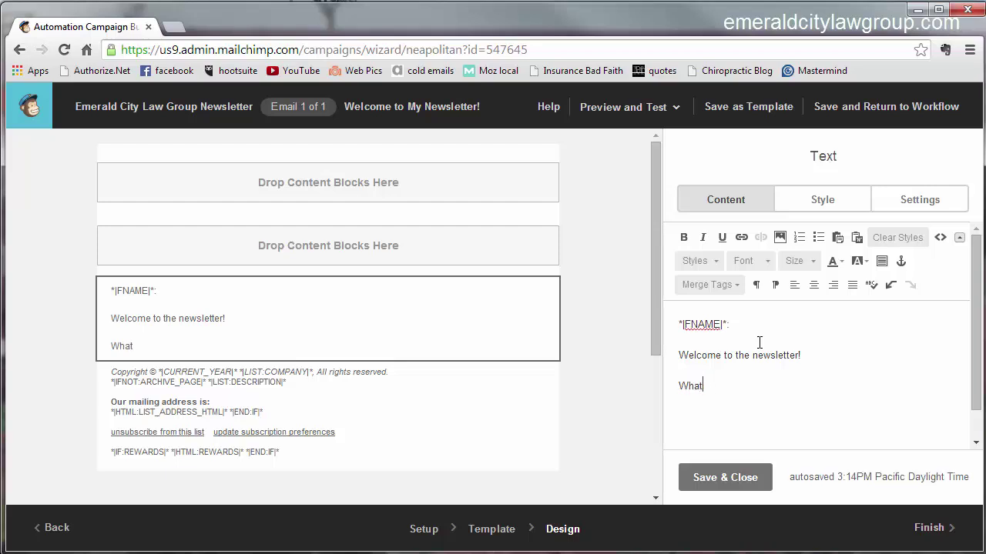
key(BackSpace)
key(BackSpace)
text(at is the)
key(BackSpace)
text(is Newsletter)
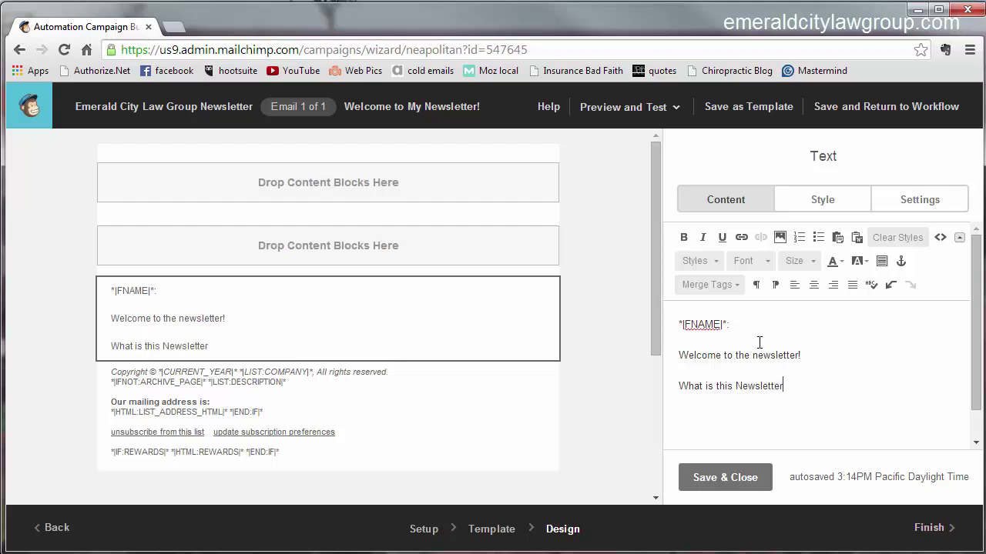
text(/)
key(BackSpace)
text(?)
Step: Add the question "How did I get on the list?" as a new paragraph below the newsletter question
key(Return)
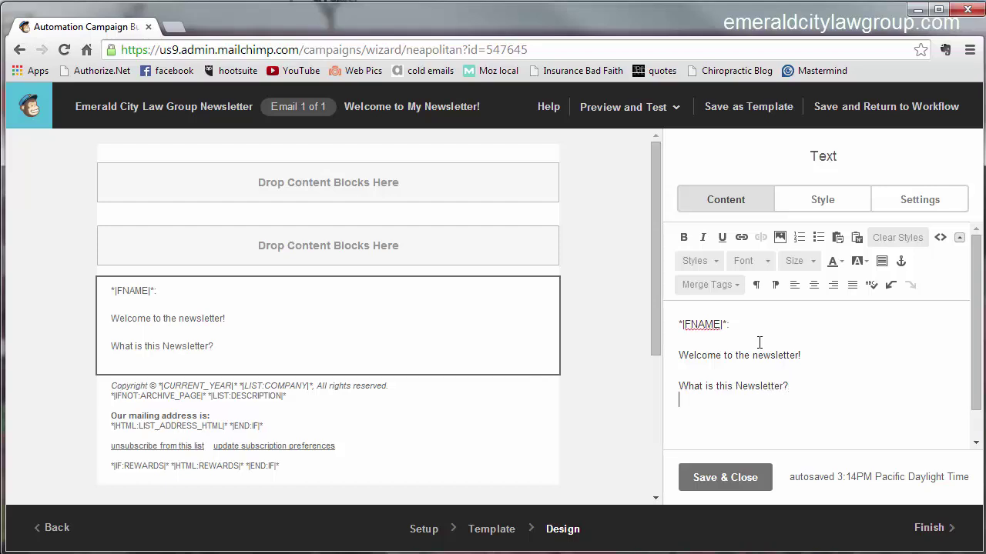
text(How did)
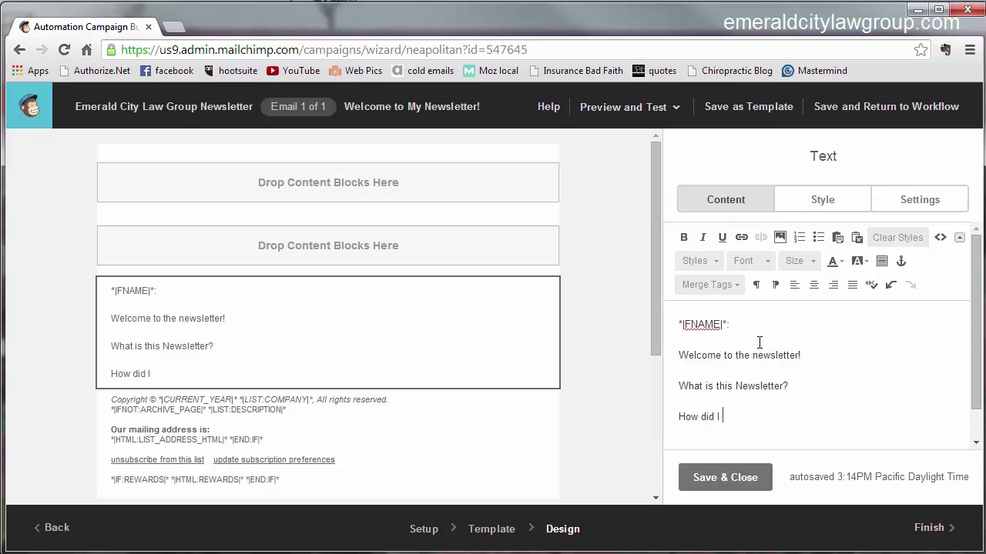
text( I get on the list?)
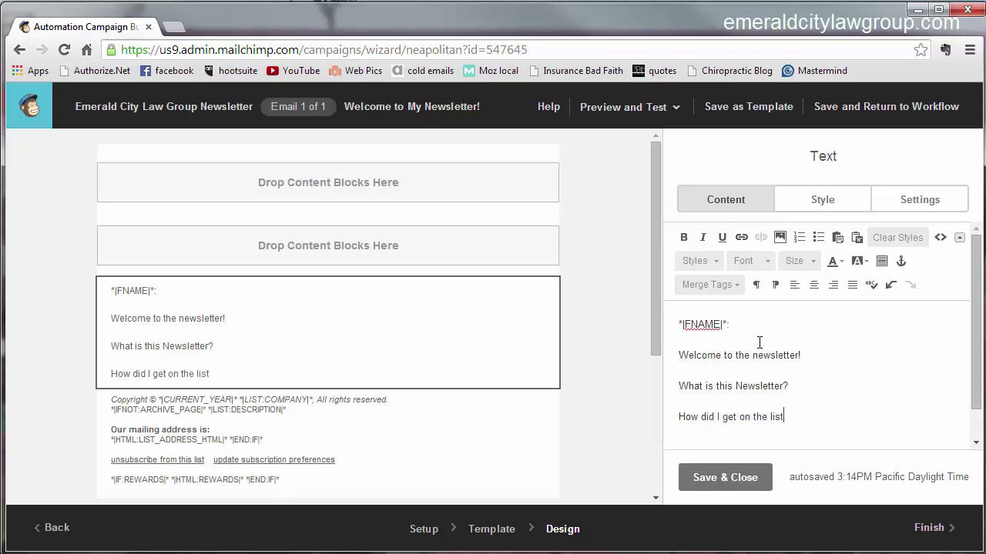
Step: Add the line "First piece of content." as a new paragraph below "How did I get on the list?"
key(Return)
text(First peice)
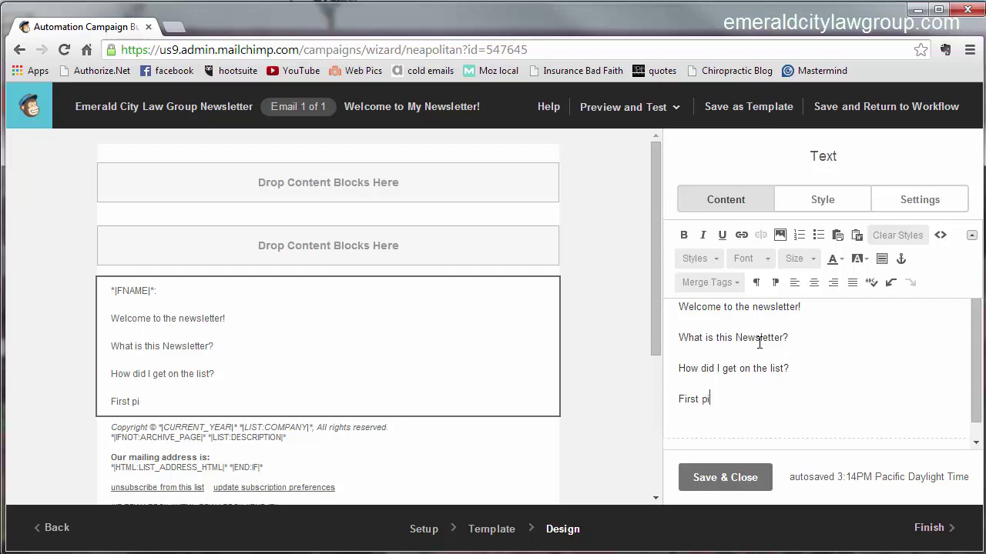
key(BackSpace)
key(BackSpace)
key(BackSpace)
text(eice of)
key(BackSpace)
key(BackSpace)
key(BackSpace)
key(BackSpace)
key(BackSpace)
key(BackSpace)
key(BackSpace)
text(iece of content)
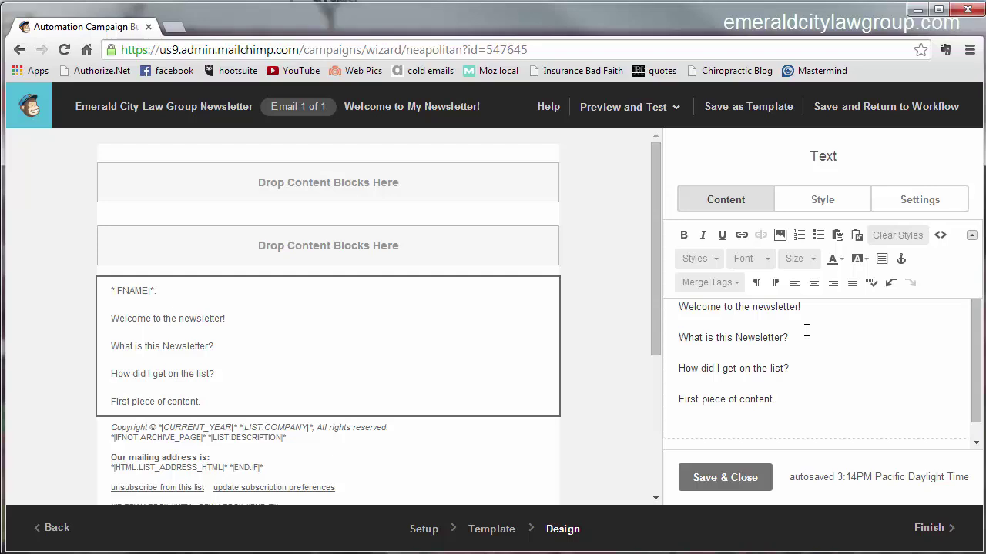
Step: Insert the paragraph "This newsletter is about blah blah balh." below the "What is this Newsletter?" line
click(811, 390)
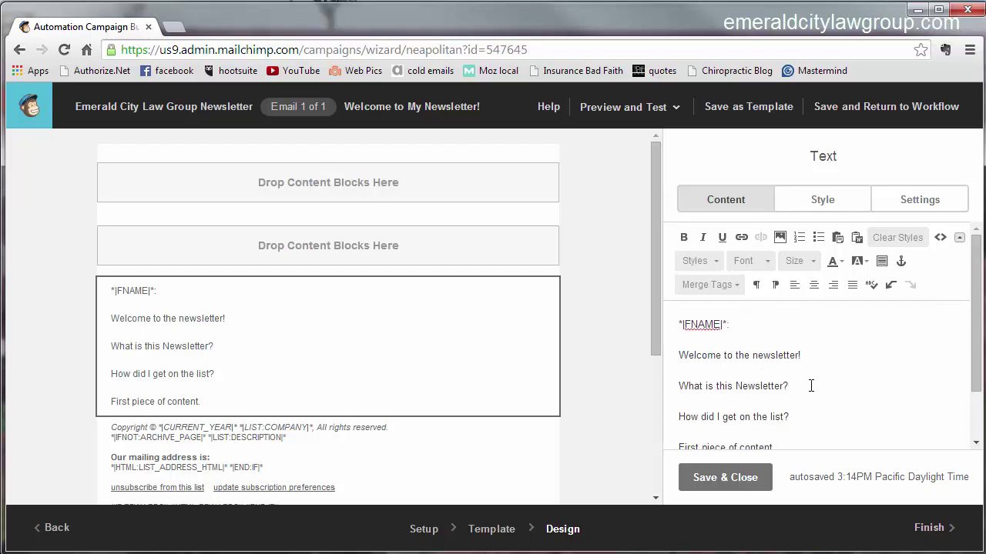
key(Return)
text(Th)
key(BackSpace)
key(BackSpace)
text(T)
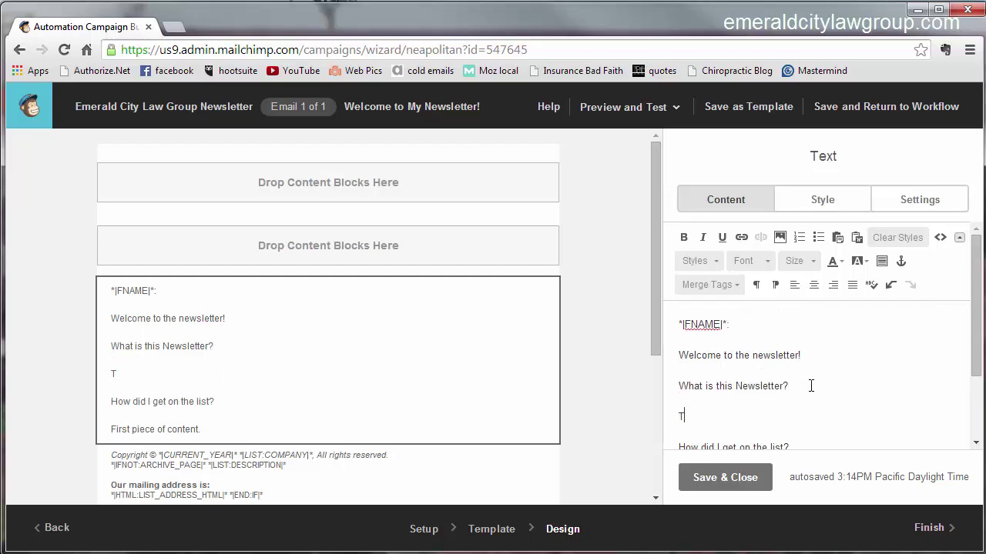
text(his newsletter is)
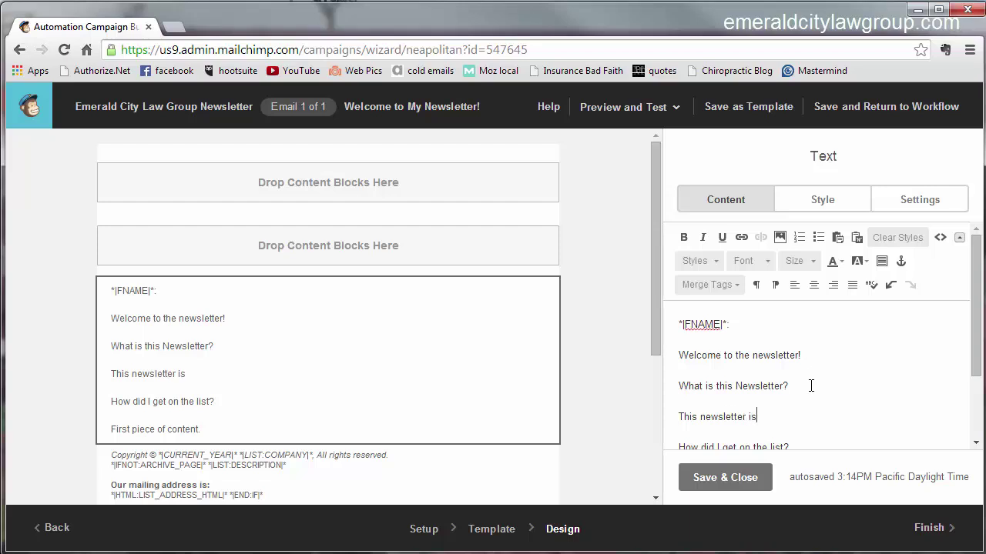
text( about blah b)
text(lah blah balh.)
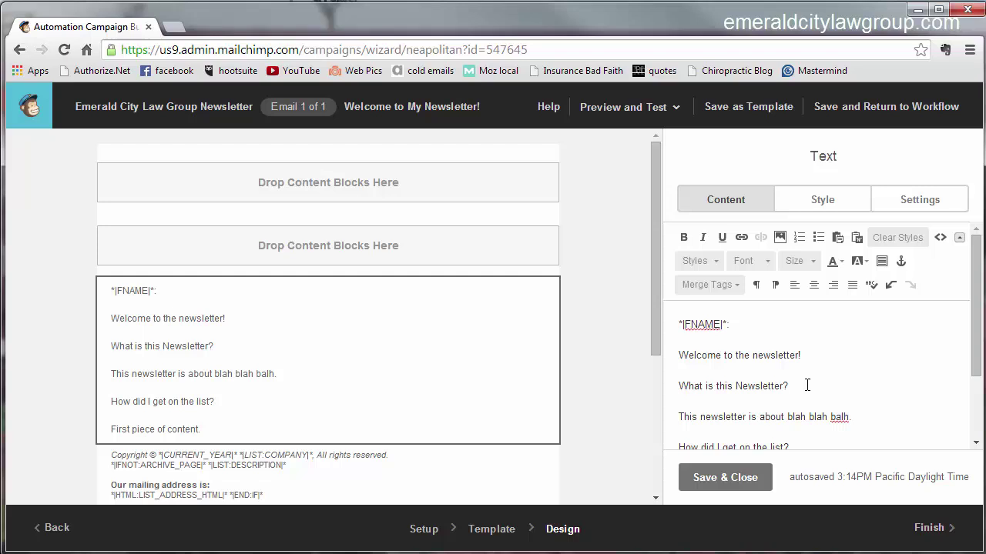
Step: Format "What is this Newsletter?" as heading 3 and add a blank line above it
triple_click(773, 383)
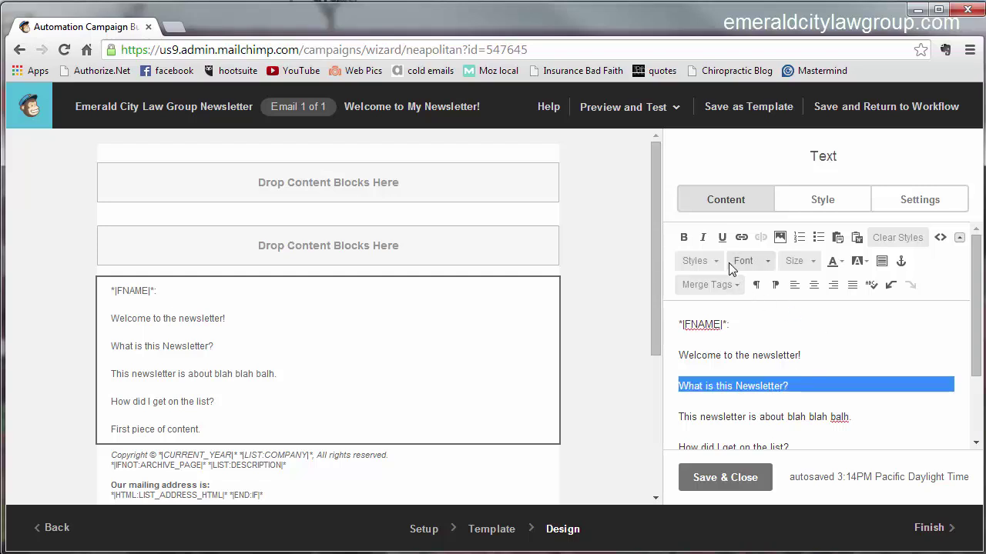
click(697, 261)
click(784, 396)
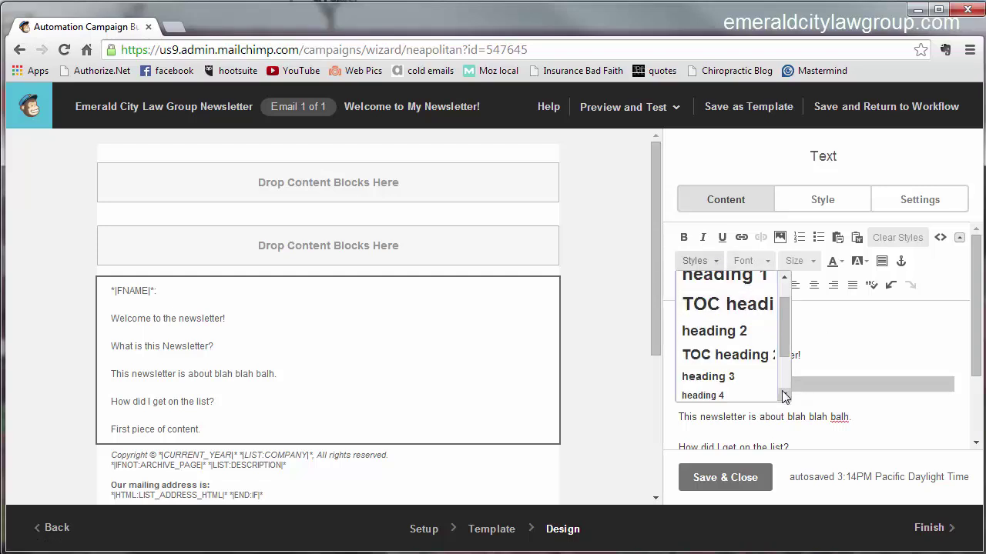
click(784, 395)
click(745, 346)
click(836, 355)
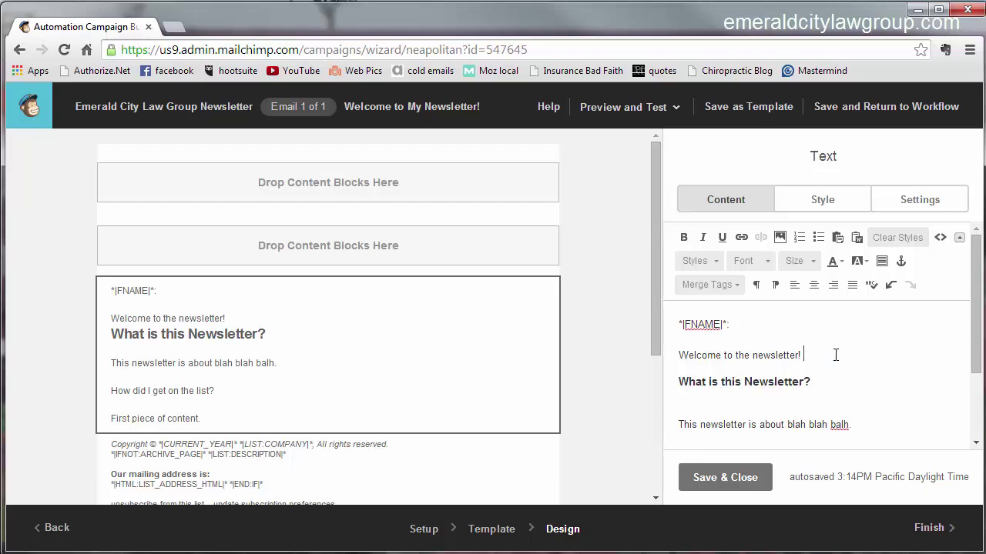
key(Return)
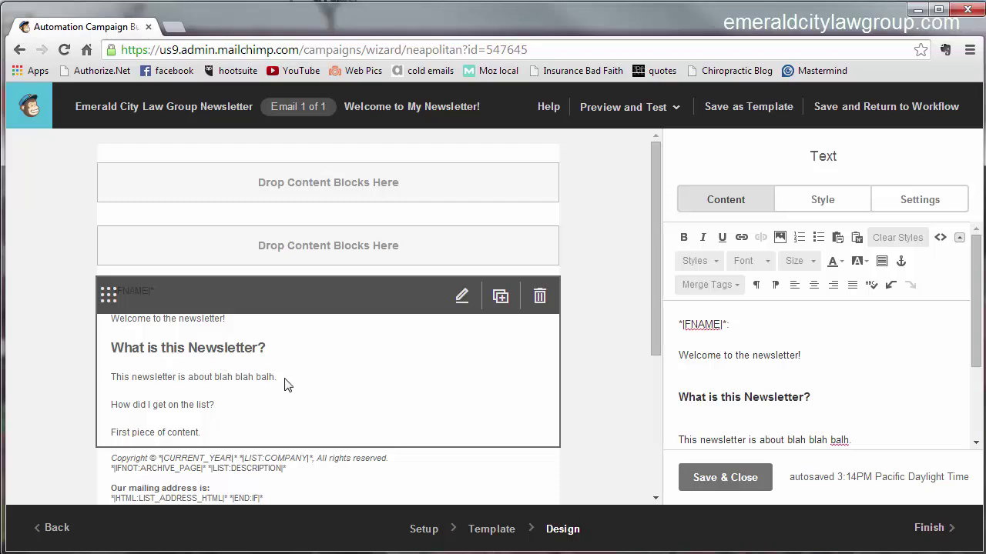
Step: Extend the "This newsletter is about" paragraph with random filler text spanning roughly two lines
click(883, 436)
text(a)
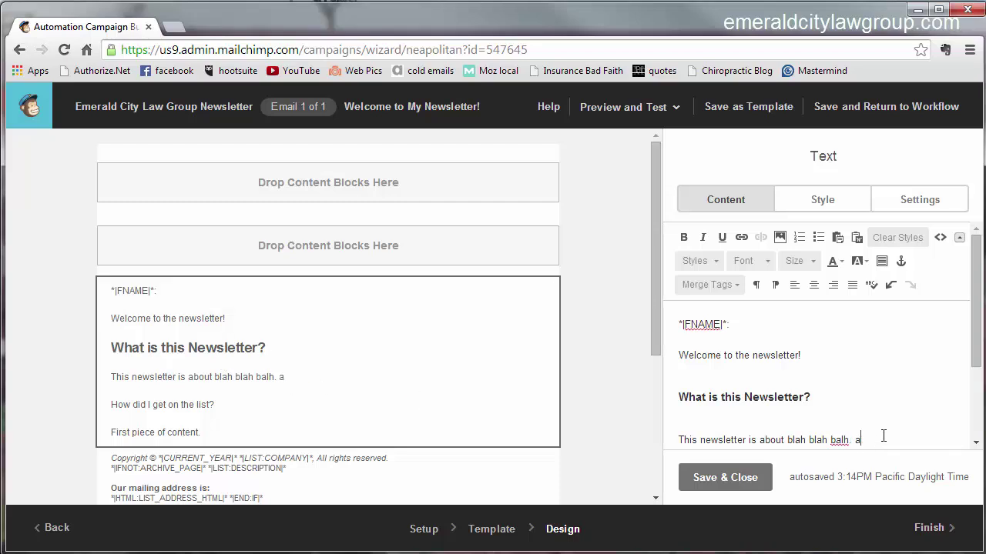
text(jdlkja;lkjdfakjfdjasjfd;kjakfdj ;alkjdalkjfd;lkajf;kdja;l)
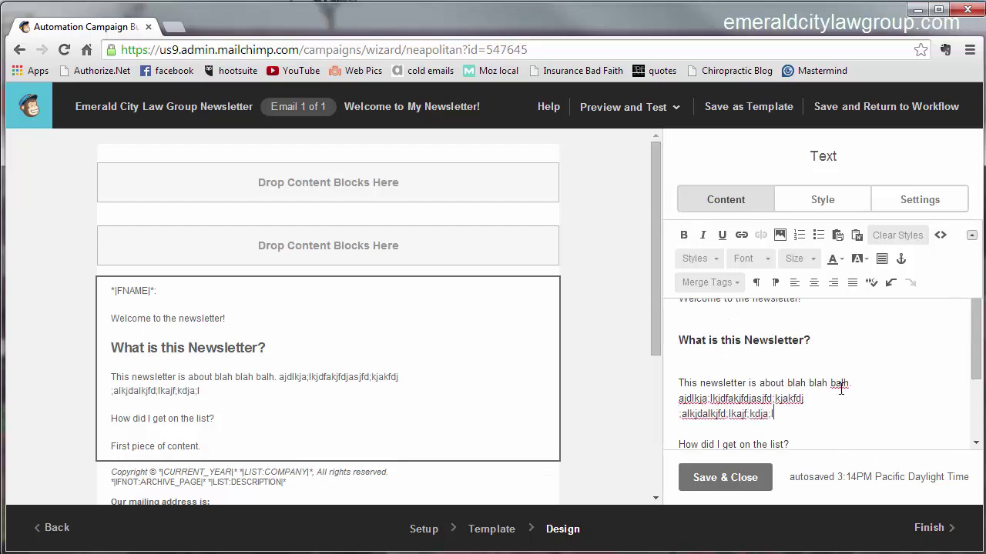
Step: Format "How did I get on the list?" as heading 3 and add a blank line above it
scroll(839, 385, down, 2)
drag(680, 369, 793, 367)
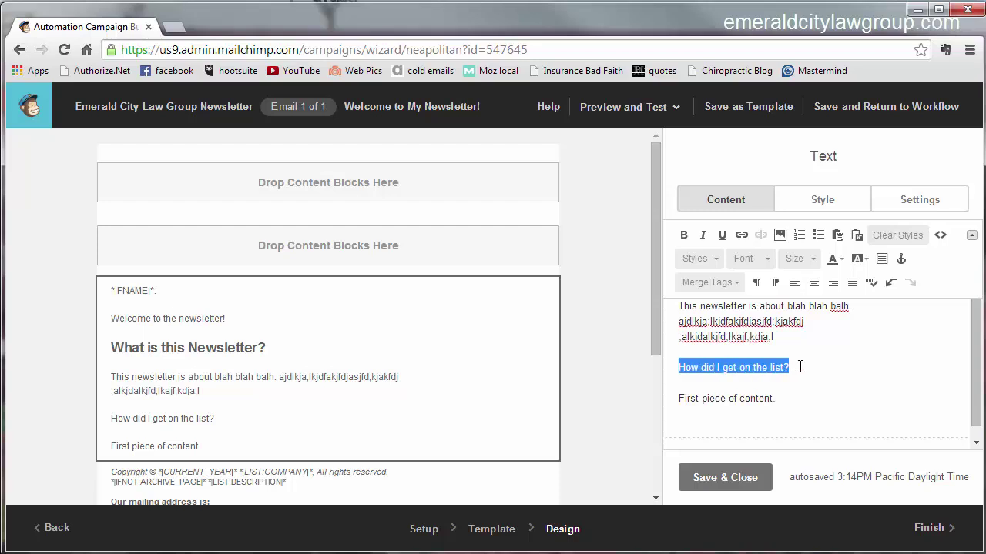
click(707, 259)
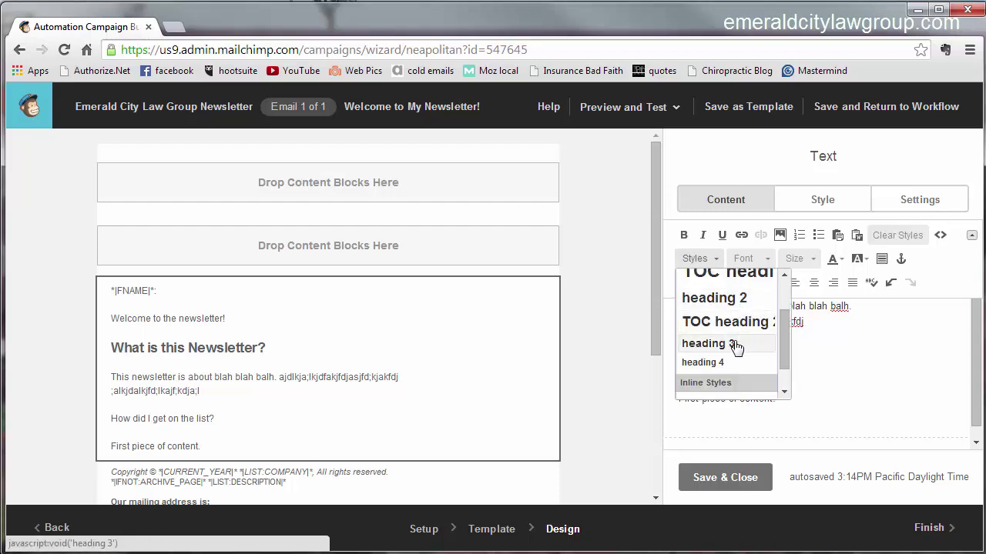
click(735, 345)
click(842, 341)
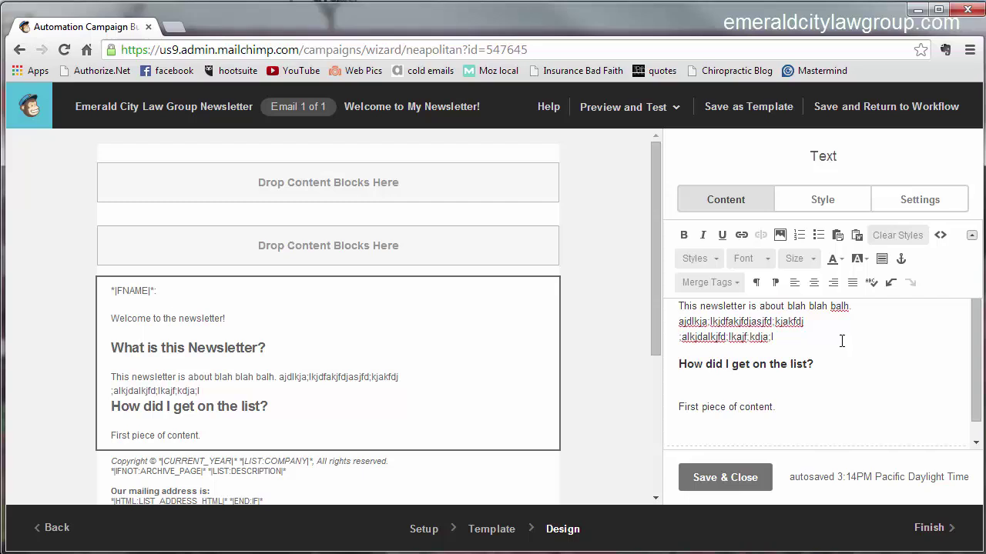
key(Return)
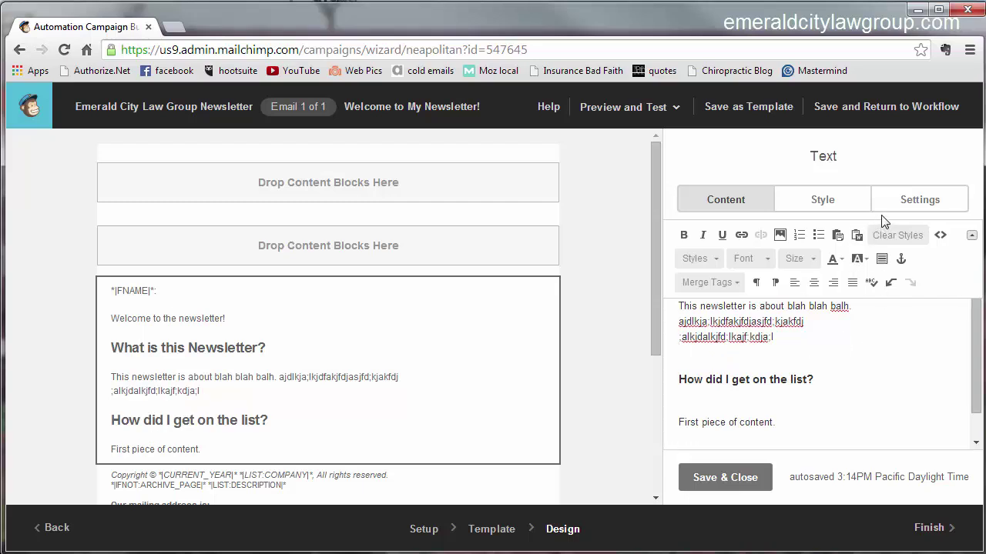
Step: Set the text block to 2 Columns with the split that makes the first column wider, then save and close it
click(905, 205)
click(780, 301)
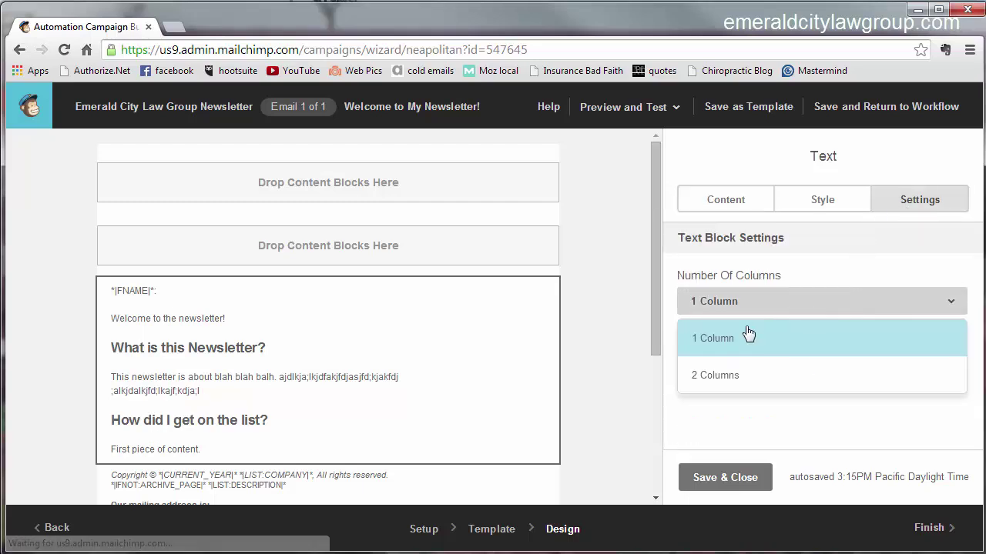
click(737, 377)
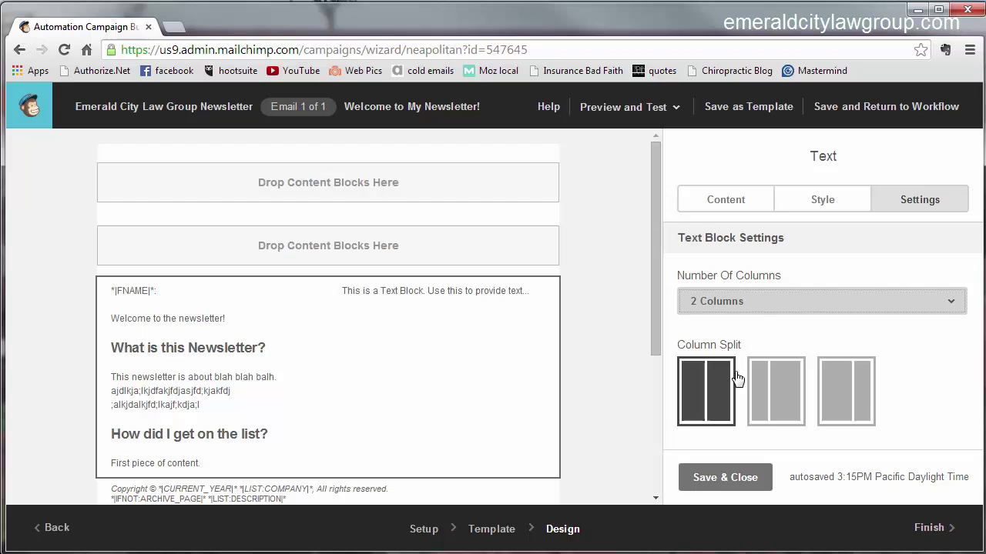
click(845, 389)
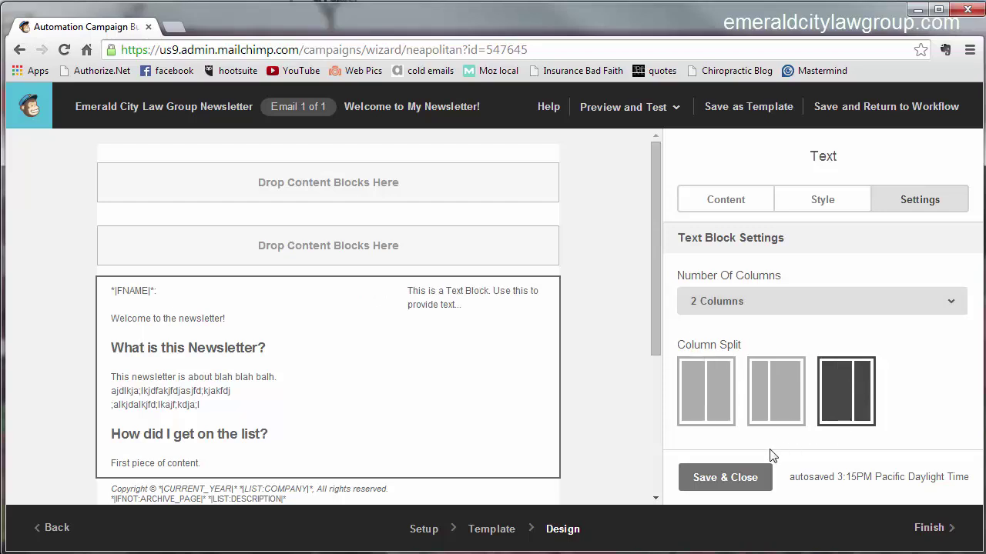
click(747, 479)
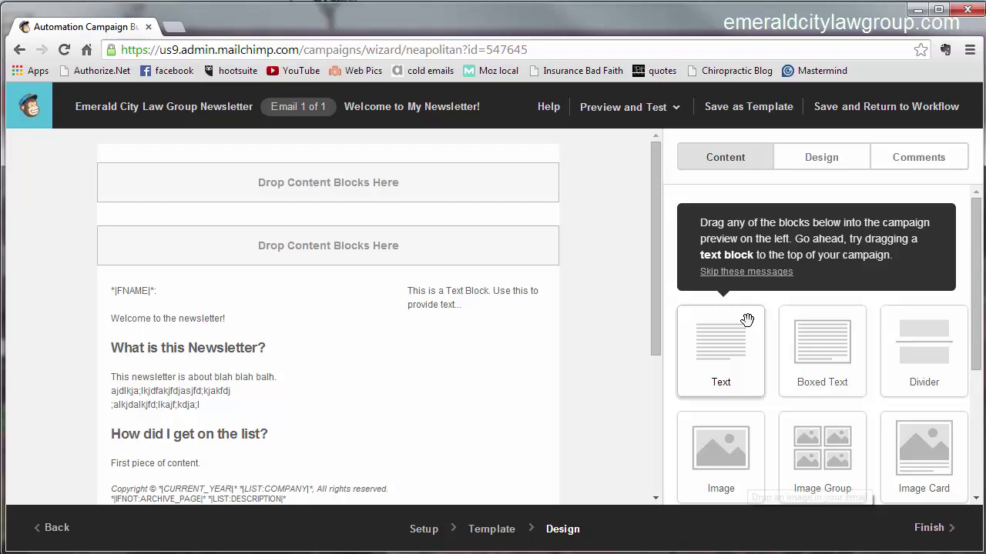
Step: Reopen the text block and delete the placeholder text in Column 2
click(409, 330)
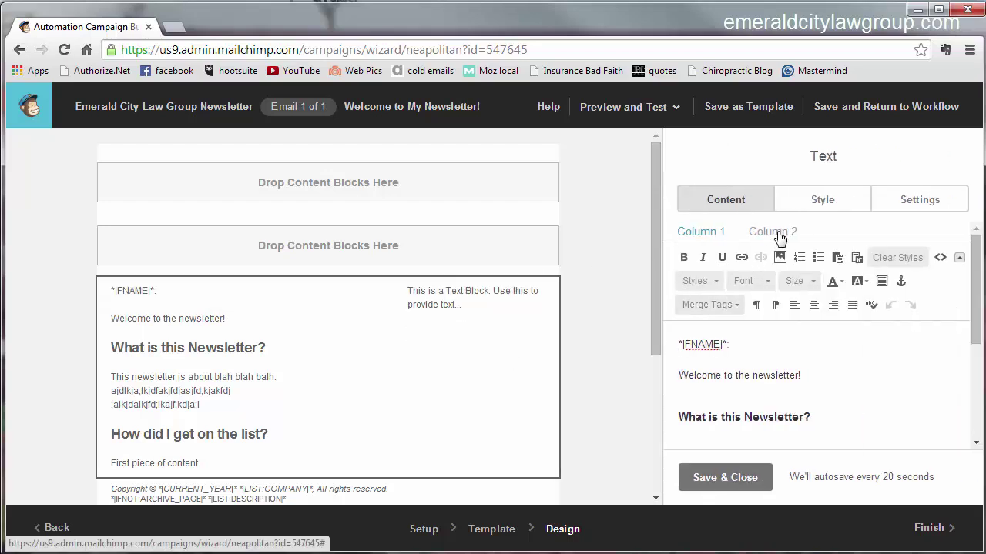
click(774, 232)
drag(673, 346, 902, 349)
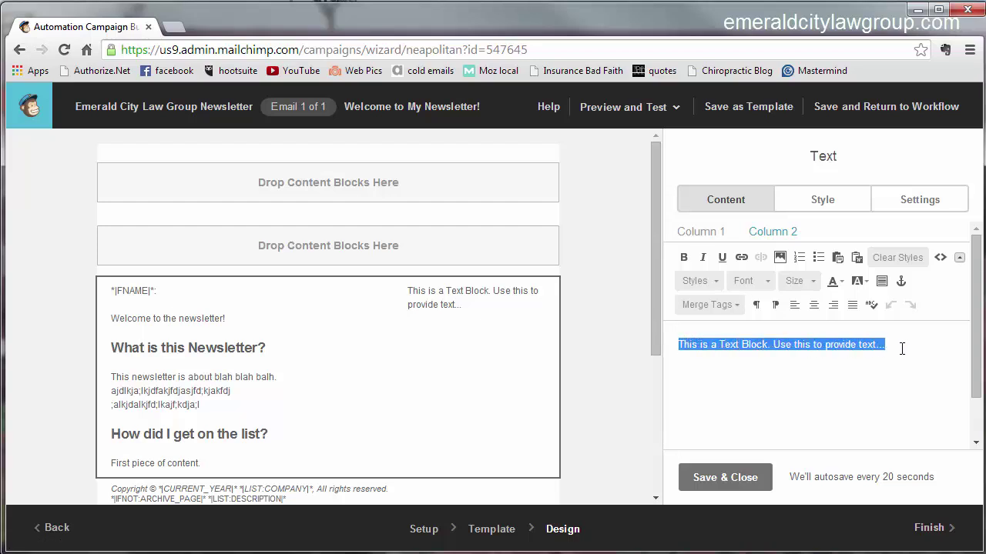
key(BackSpace)
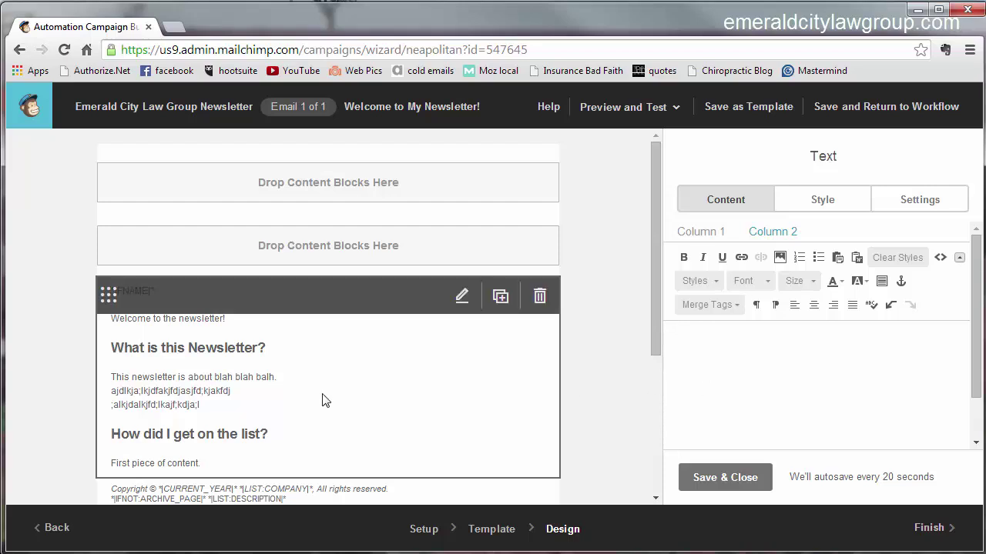
scroll(330, 388, down, 1)
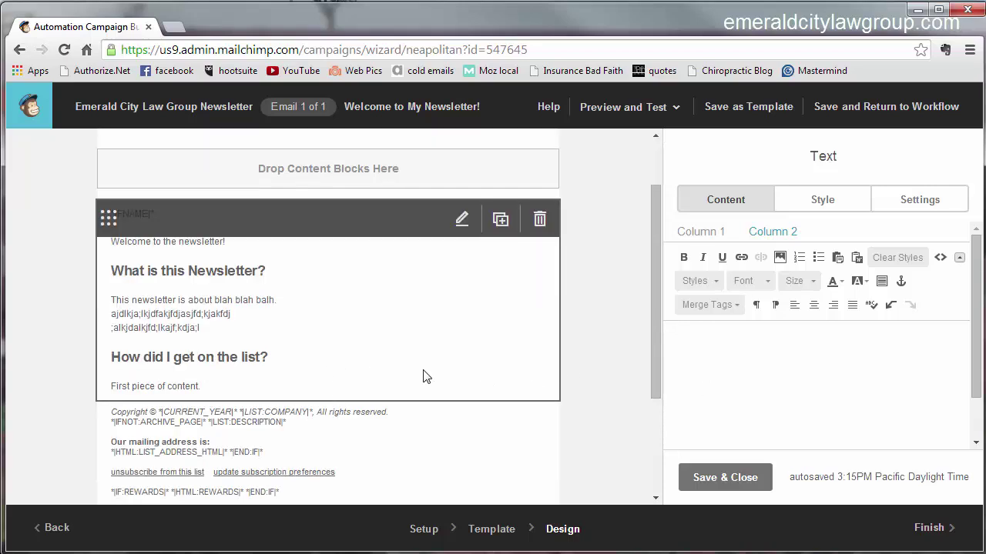
scroll(356, 359, up, 1)
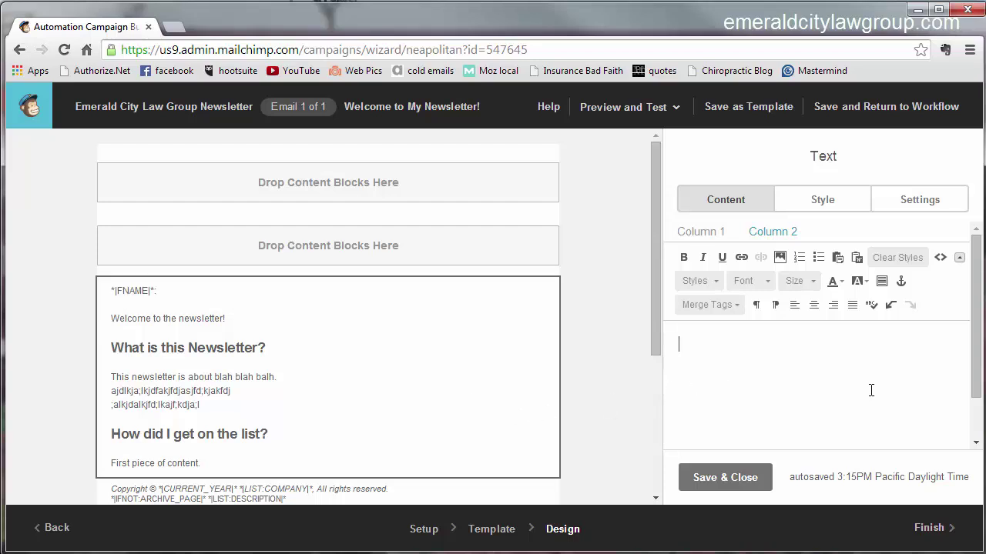
scroll(871, 390, down, 1)
scroll(871, 390, up, 1)
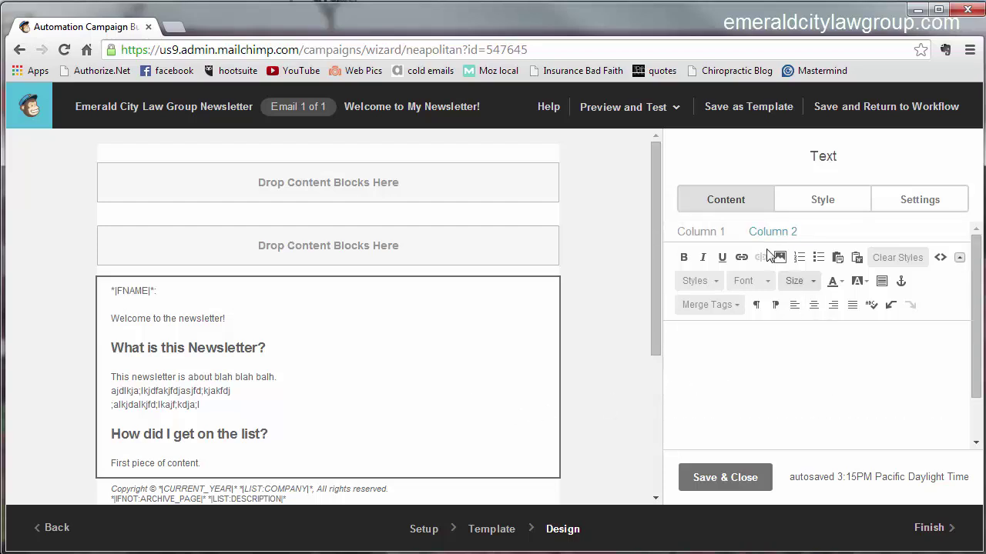
Step: Check the Column 1 text, save and close the block, and finish the email design to return to the workflow
click(713, 233)
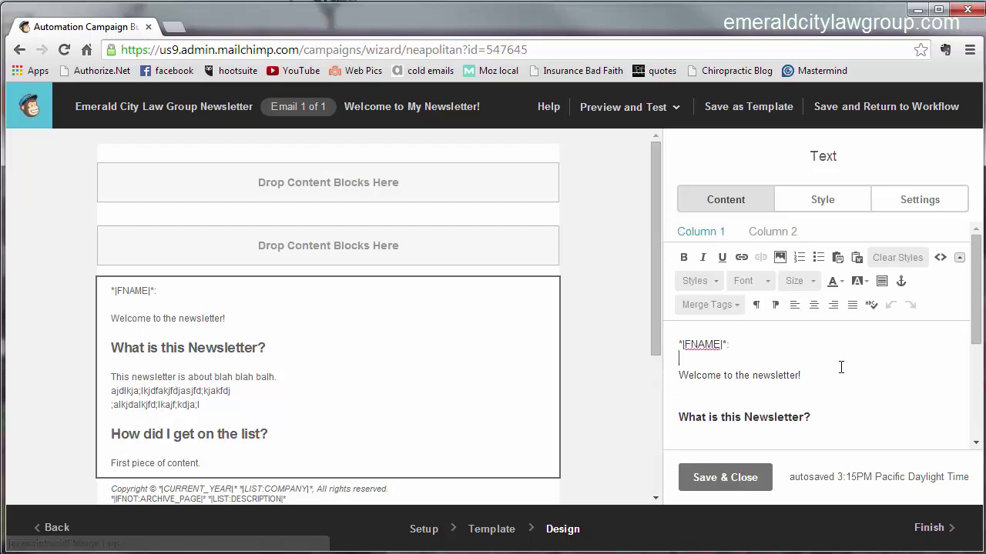
scroll(878, 374, down, 3)
scroll(879, 375, down, 3)
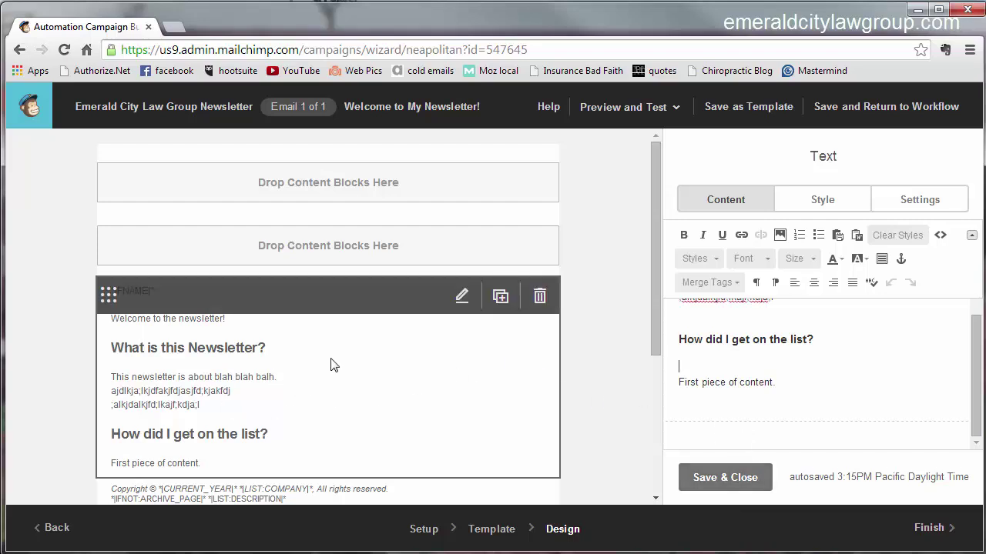
click(727, 483)
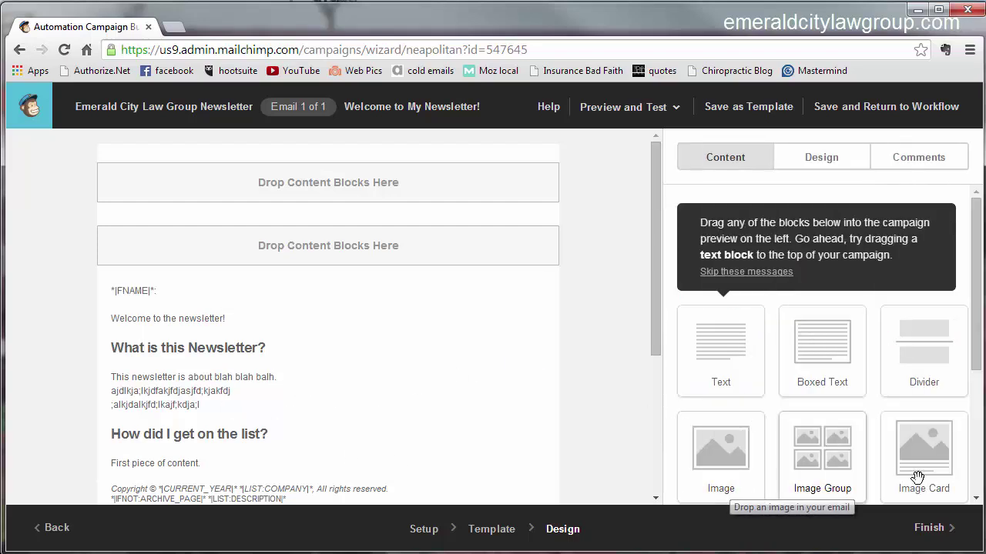
click(932, 529)
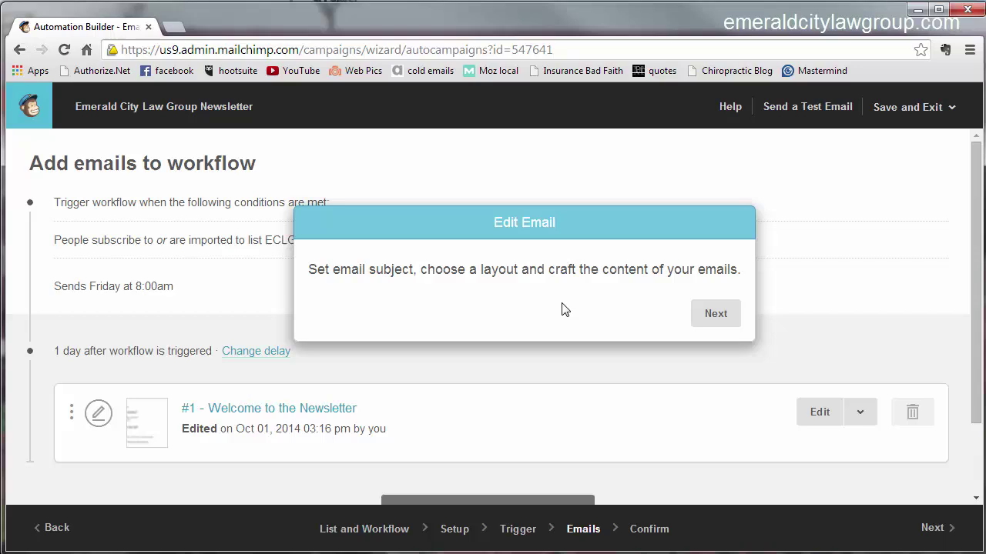
Step: Go through the Edit Email, Edit Delay and Add Another Email tips and dismiss them
click(713, 316)
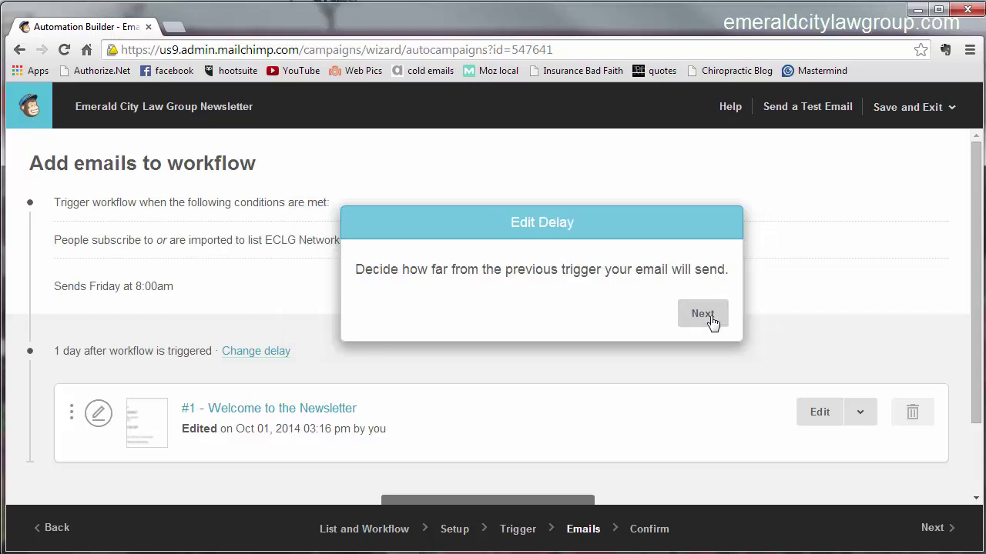
click(698, 316)
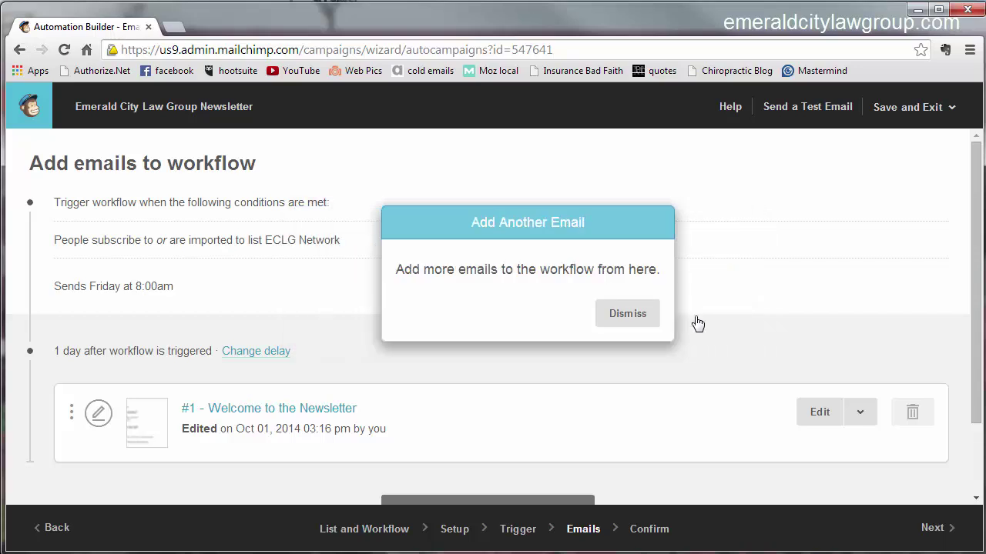
click(636, 316)
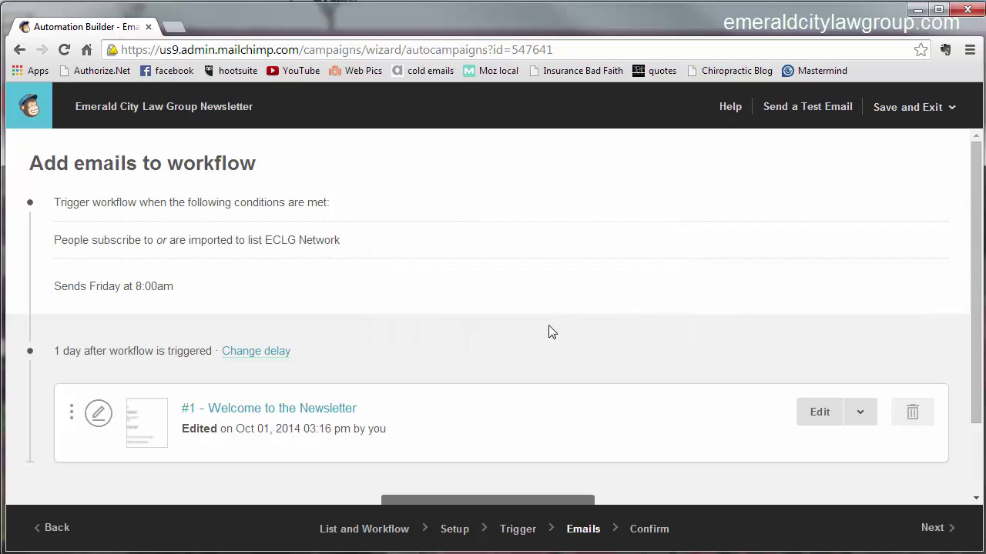
scroll(548, 332, down, 1)
scroll(452, 320, up, 1)
scroll(581, 306, down, 1)
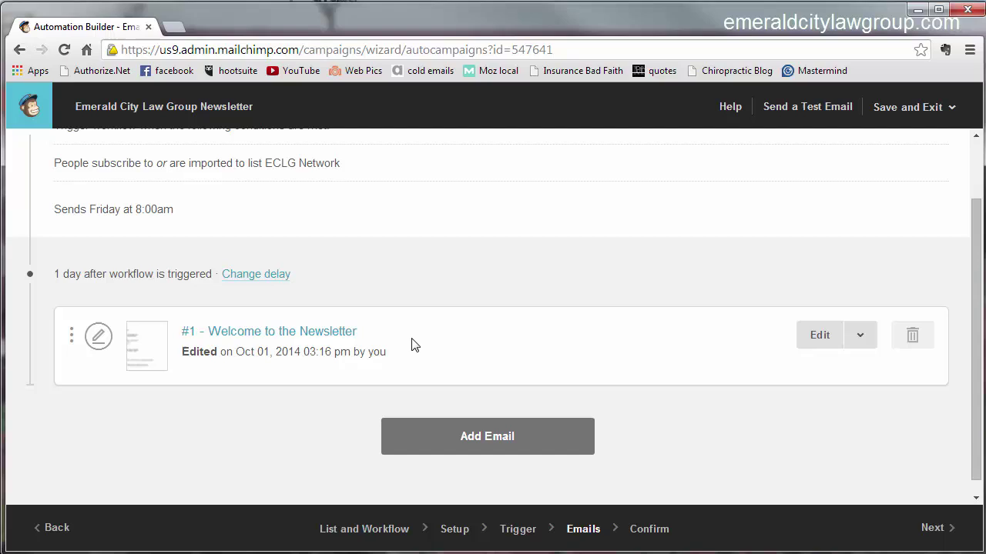
scroll(590, 370, up, 1)
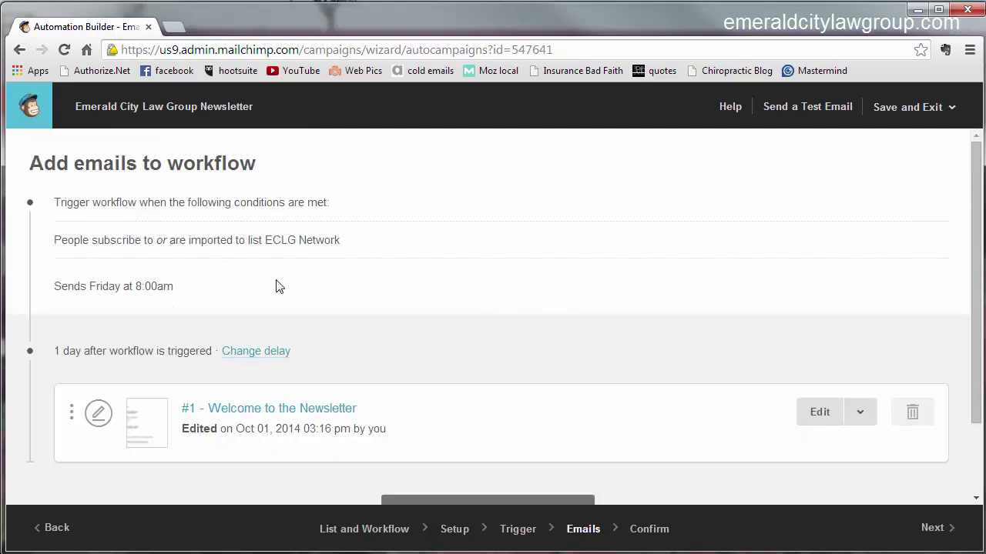
Step: Advance the workflow to the Confirm stage and review its list, tracking, authentication, trigger, delivery and email settings
scroll(508, 332, down, 1)
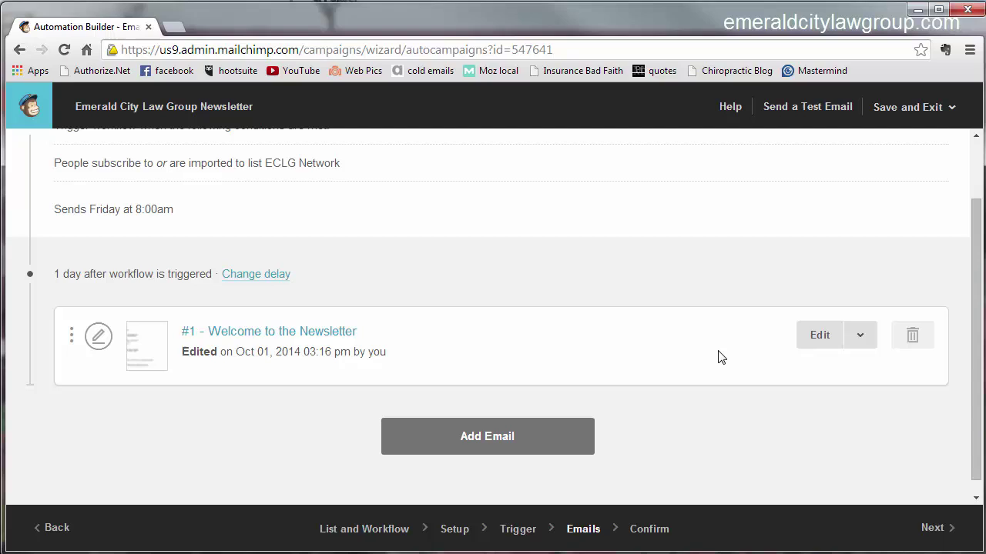
click(932, 538)
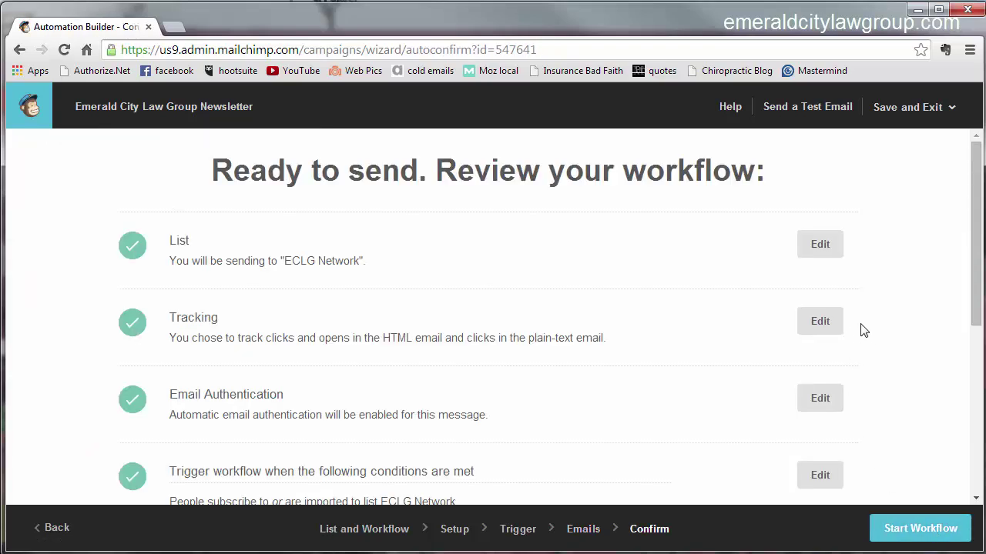
scroll(908, 279, down, 2)
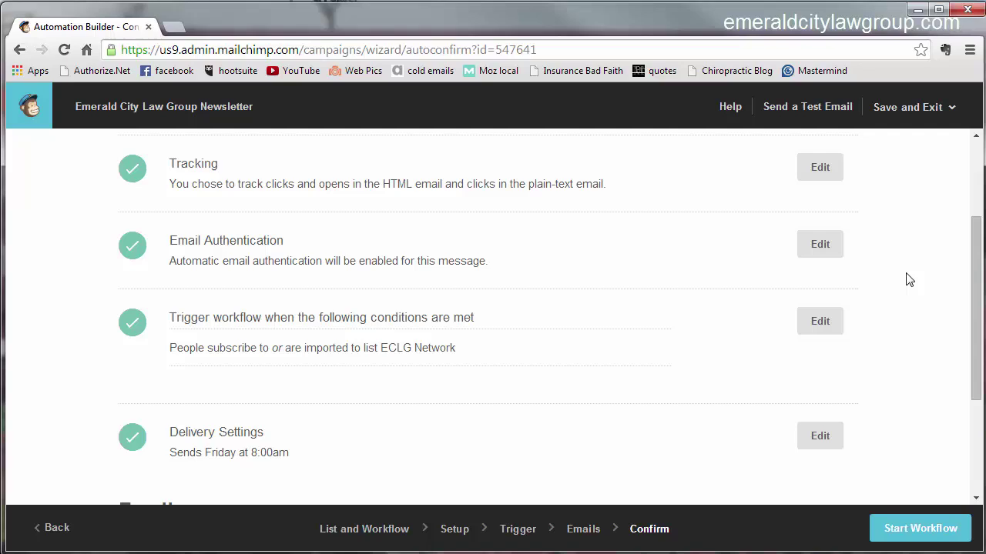
scroll(909, 279, down, 1)
scroll(909, 280, down, 2)
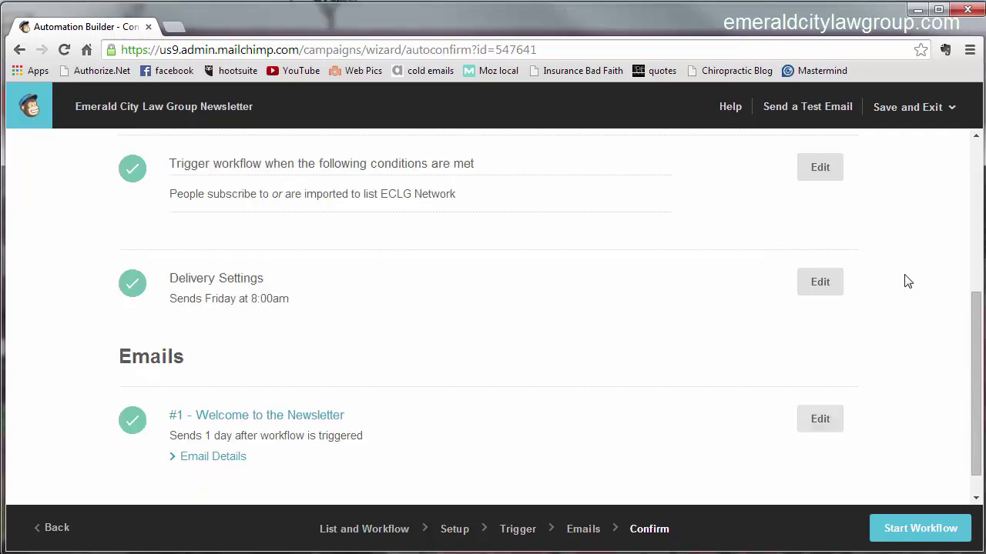
scroll(895, 296, up, 5)
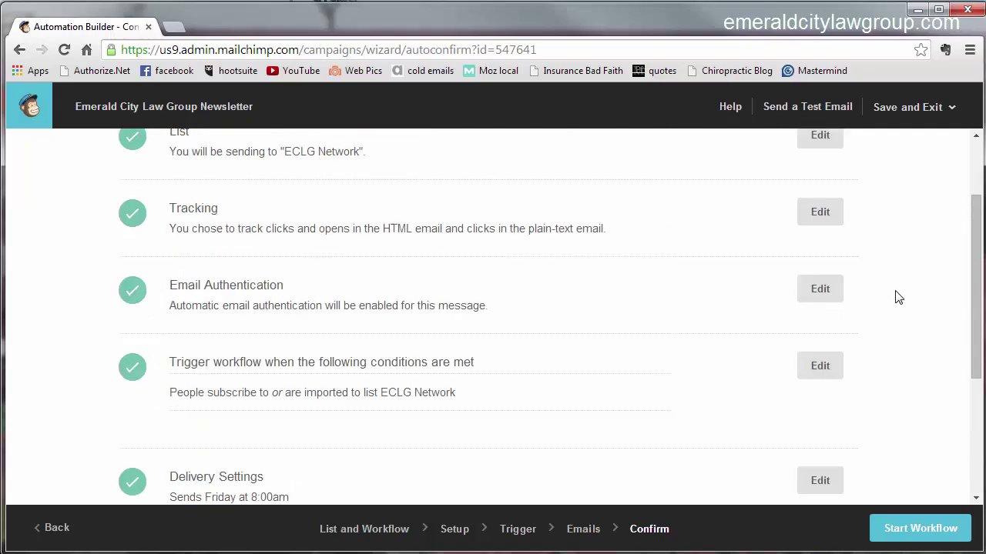
Step: Save and exit the workflow to the Lists page, and open the ECLG Network list's subscribers
click(935, 107)
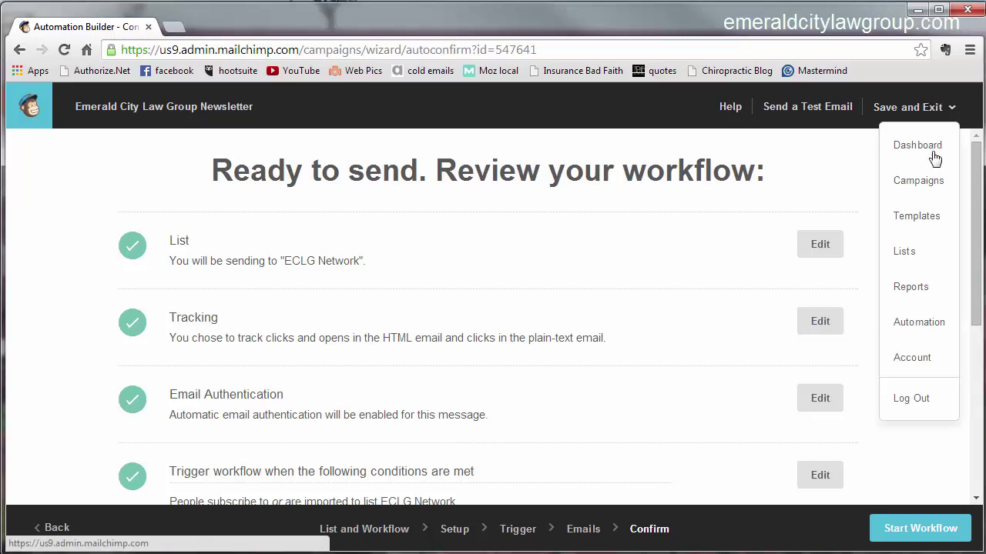
click(916, 257)
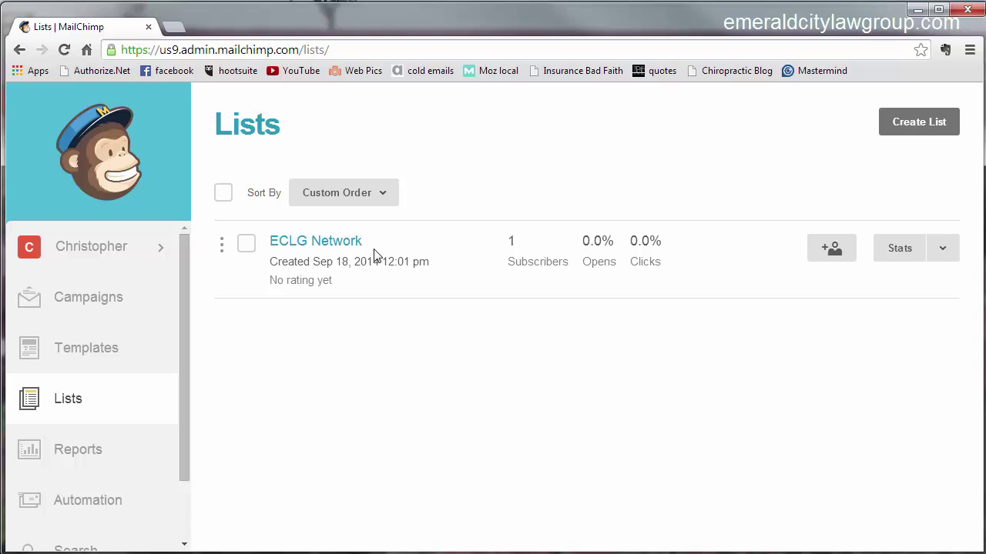
click(330, 244)
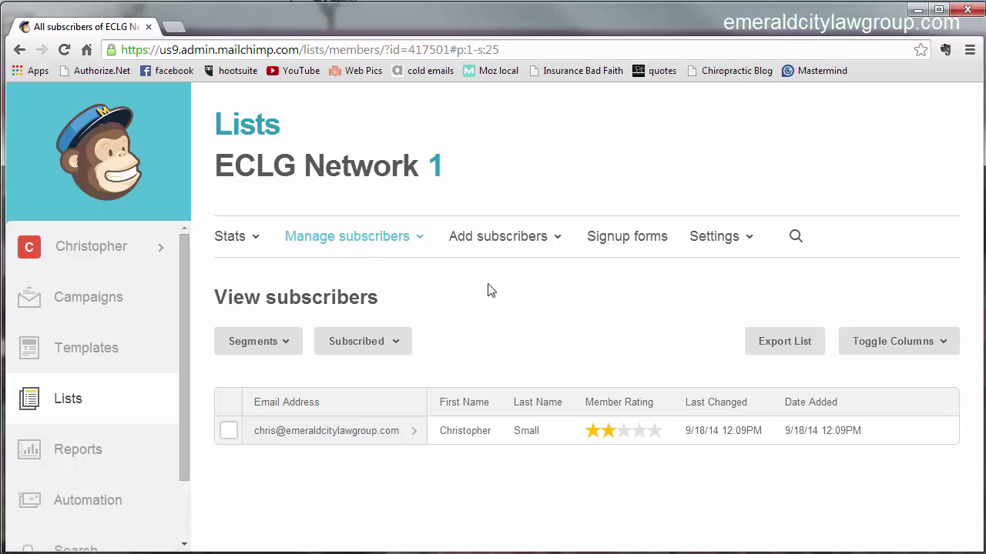
Step: Open subscriber import for the ECLG Network list from a CSV or TXT file and review the upload options
click(536, 244)
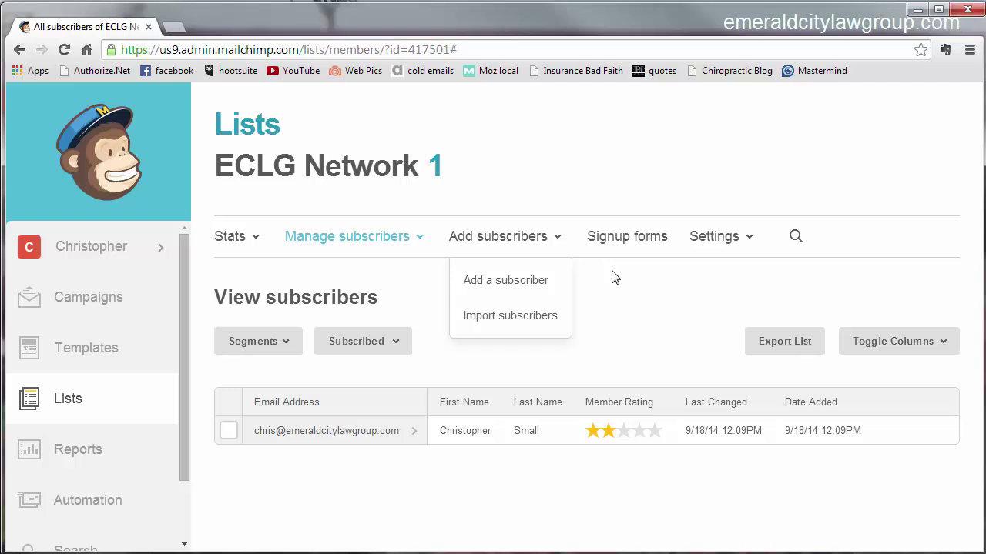
click(506, 311)
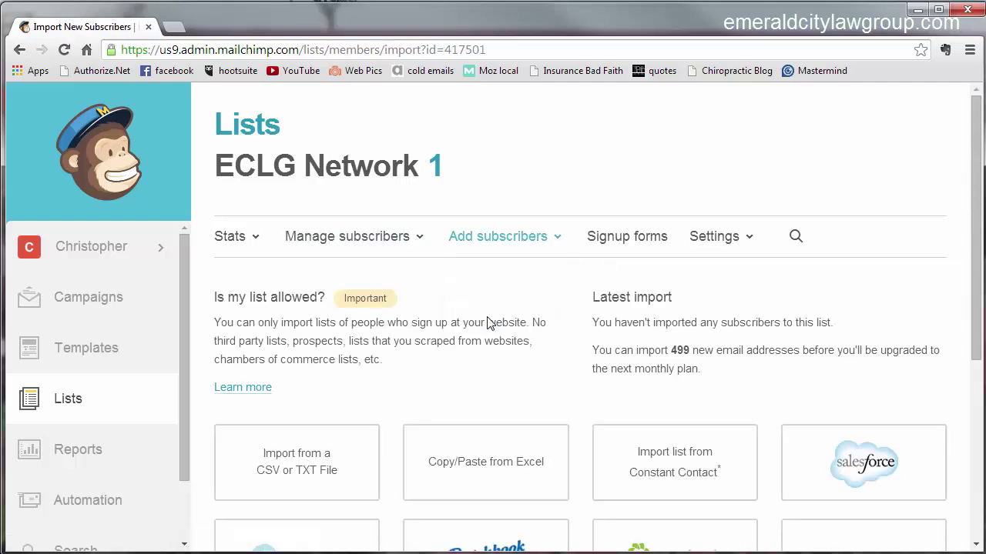
scroll(576, 323, down, 1)
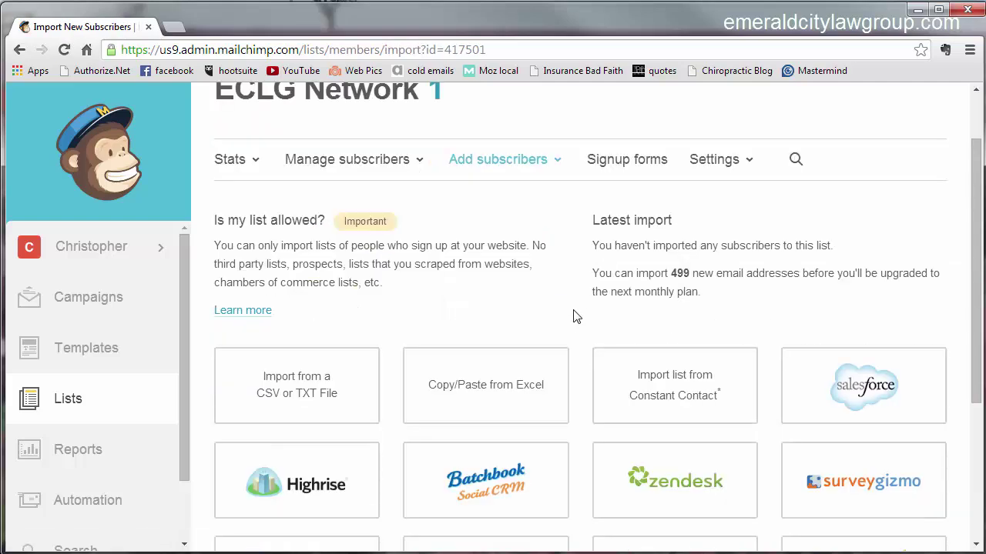
click(297, 385)
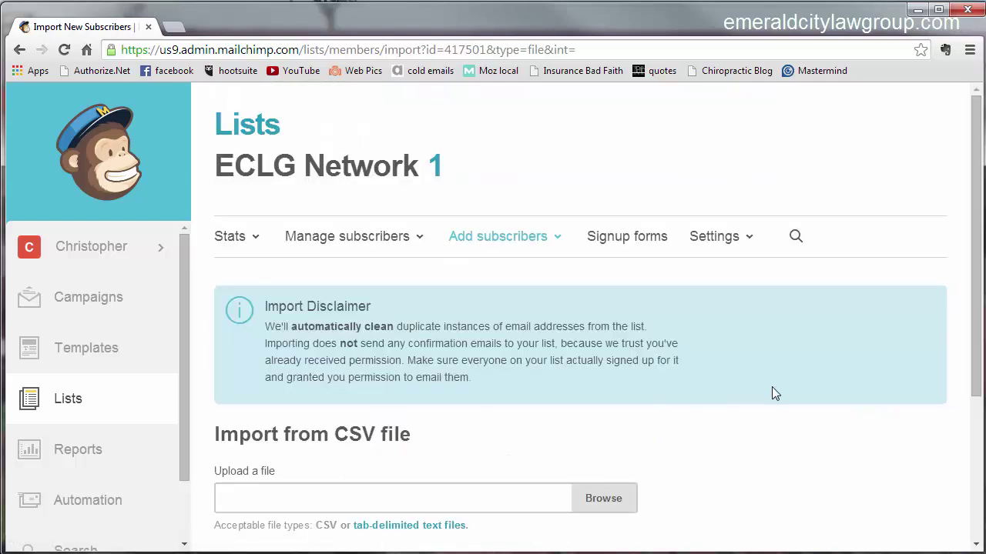
scroll(618, 421, down, 1)
scroll(587, 373, down, 1)
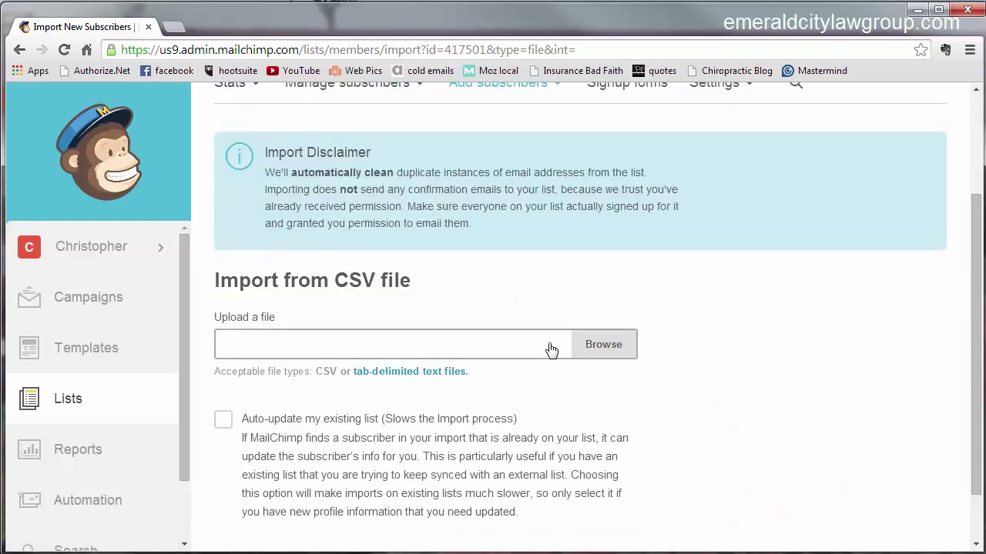
scroll(720, 397, down, 1)
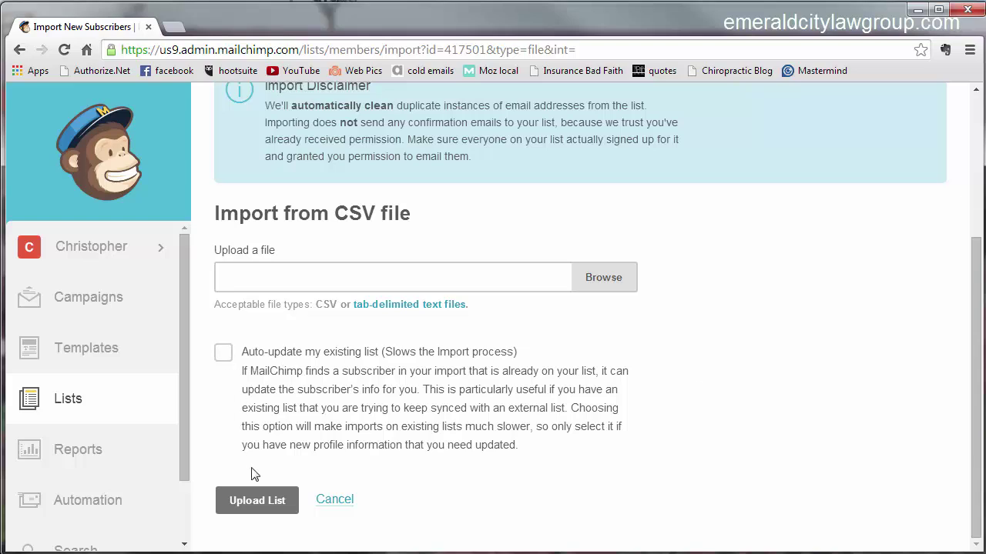
scroll(784, 454, up, 3)
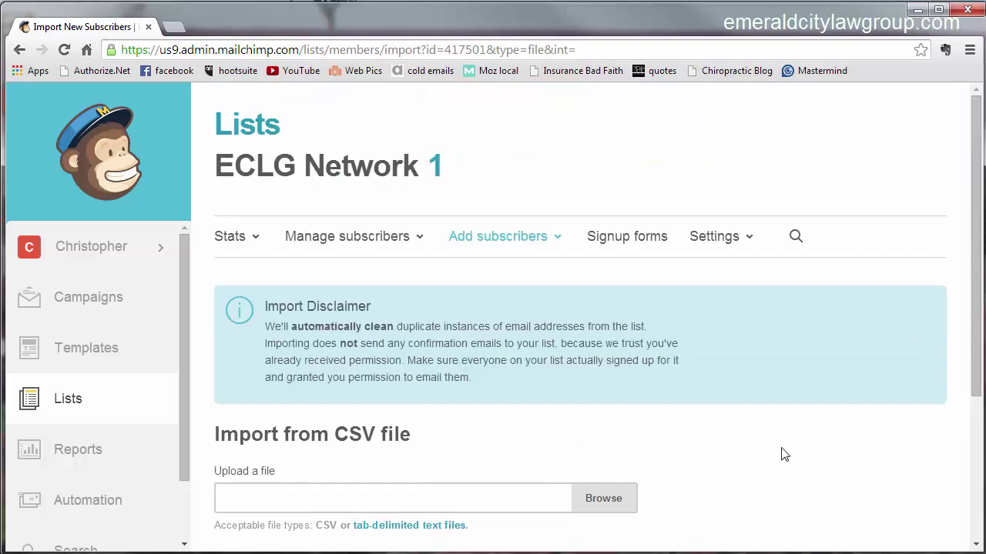
Step: Open the form for adding a single subscriber to the ECLG Network list and examine its fields
click(538, 238)
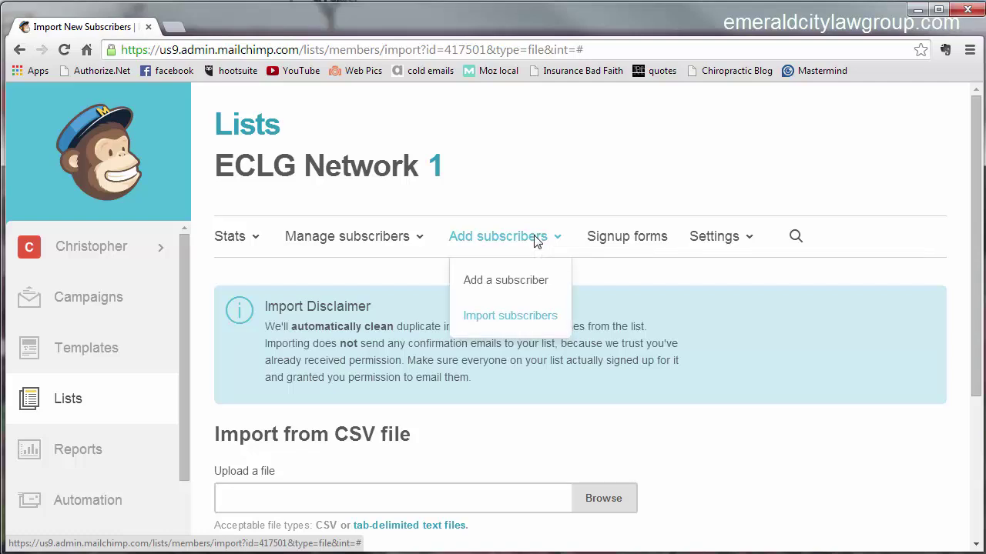
click(517, 275)
scroll(777, 341, down, 2)
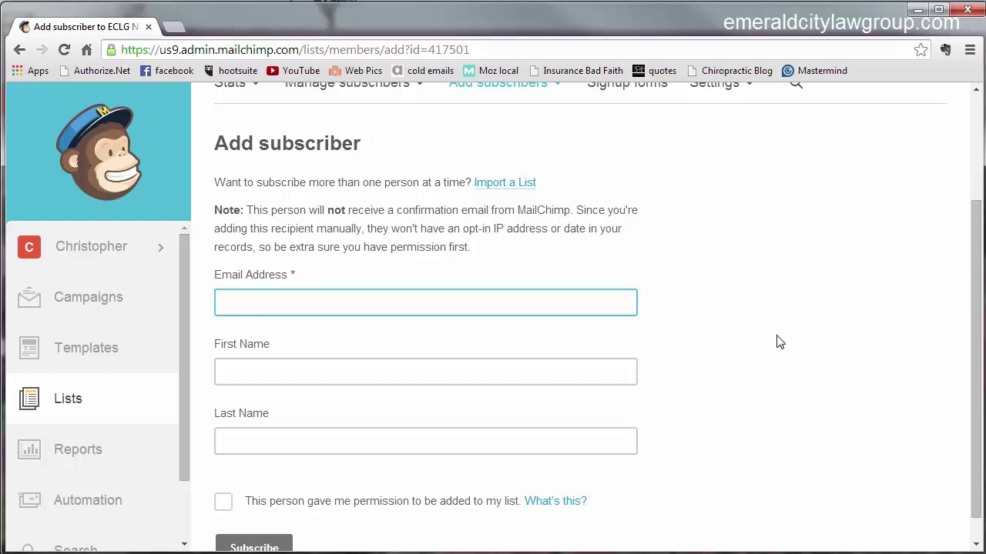
scroll(706, 301, down, 1)
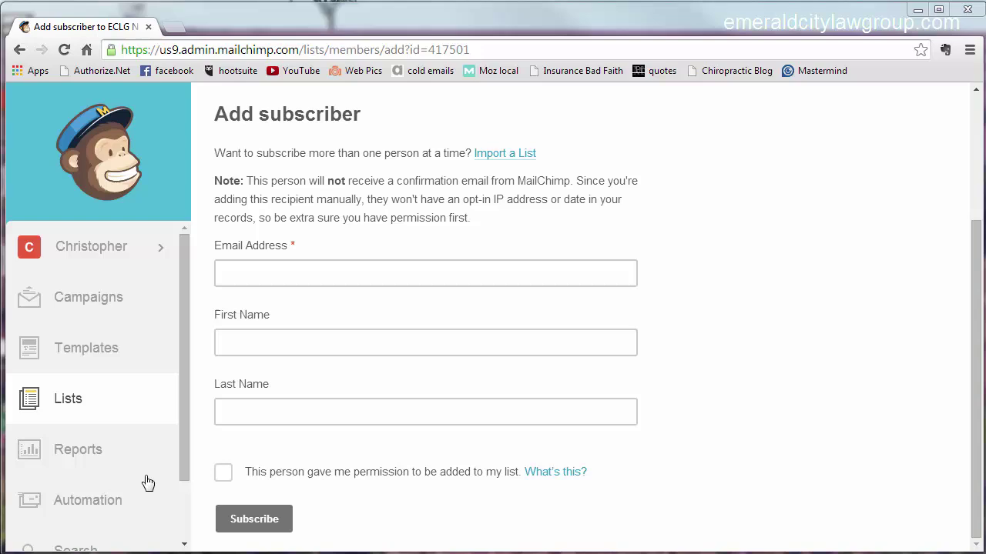
Step: Return to the account's Automation overview
click(109, 504)
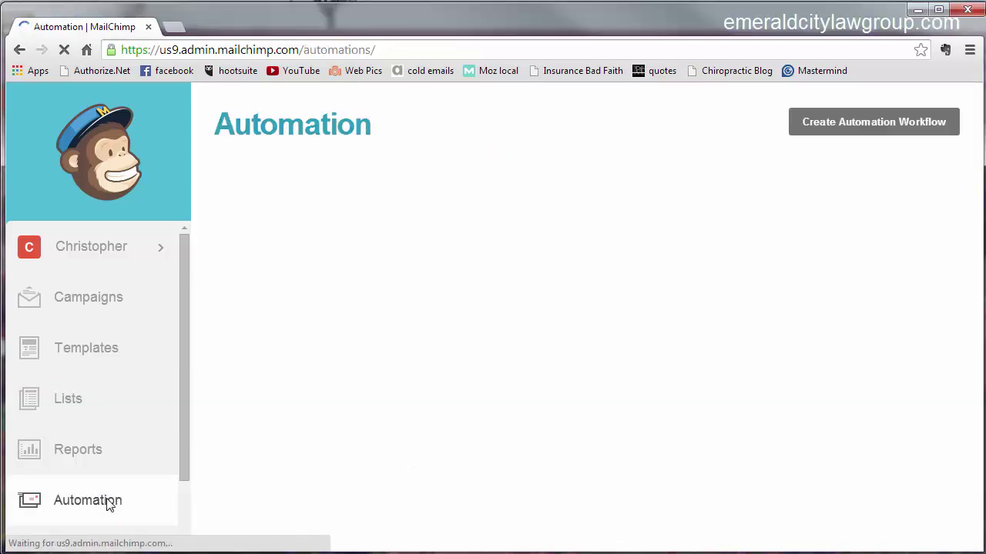